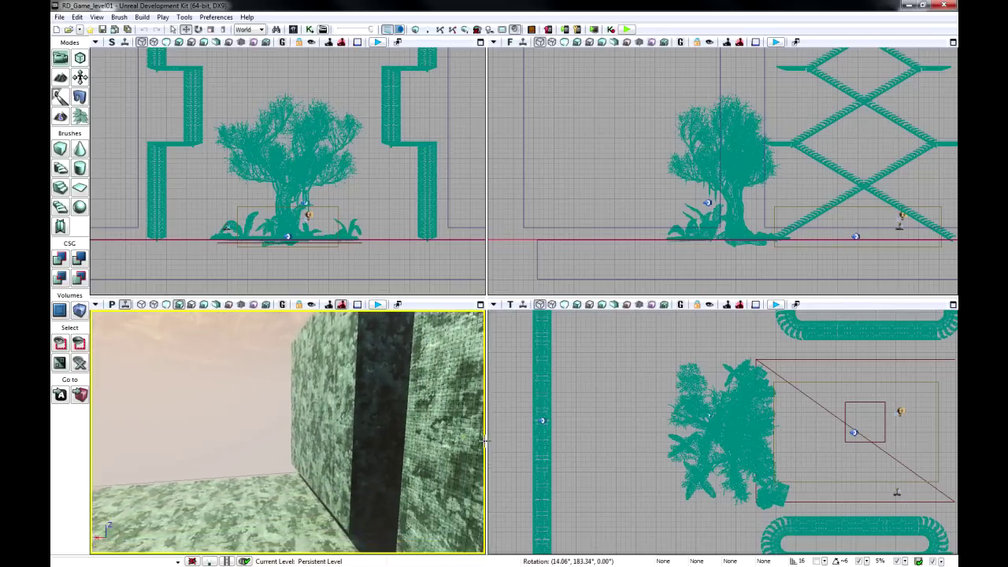
# Start a play preview of the level from the floor near the rubble pile and tree.
pyautogui.moveTo(485, 441); pyautogui.dragTo(483, 508, button='right')
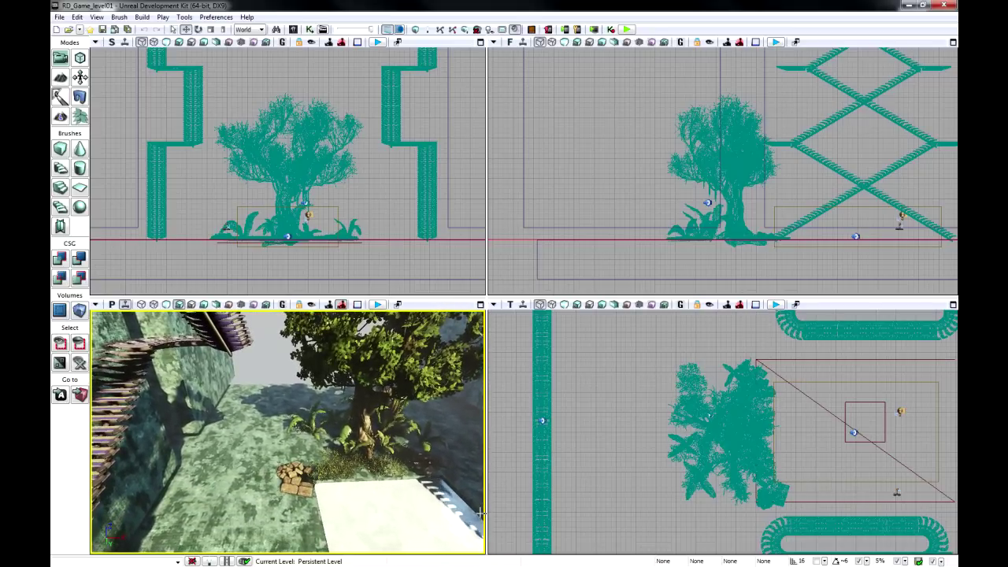
pyautogui.rightClick(291, 450)
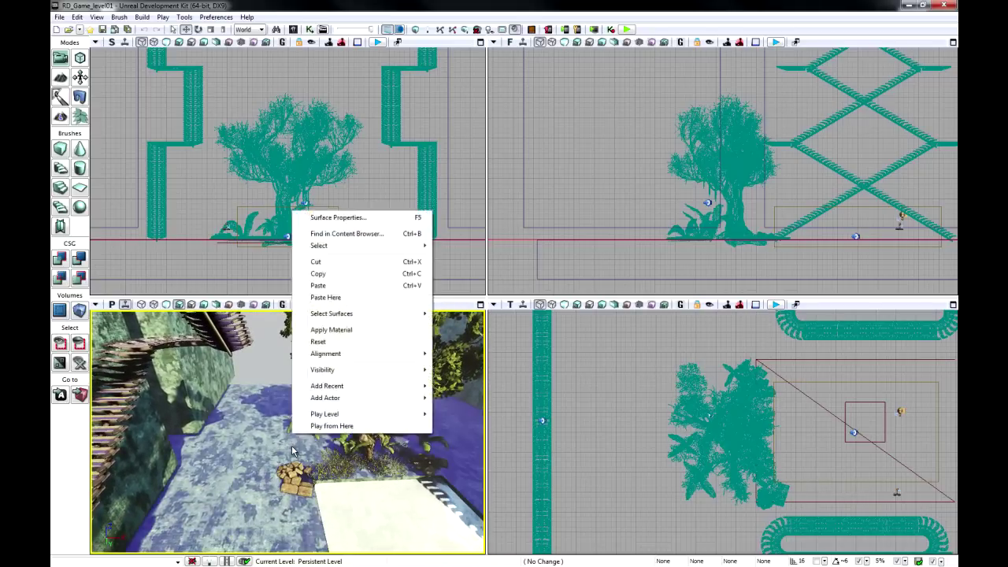
pyautogui.click(331, 426)
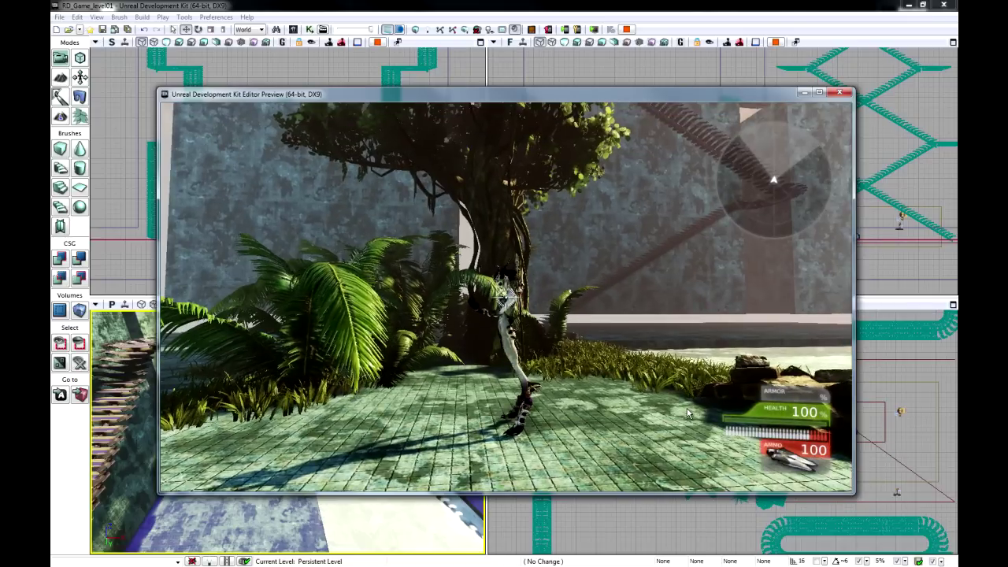
# Playtest the starting area, examining the character, the foliage around the tree and the rubble pile.
pyautogui.press('w')
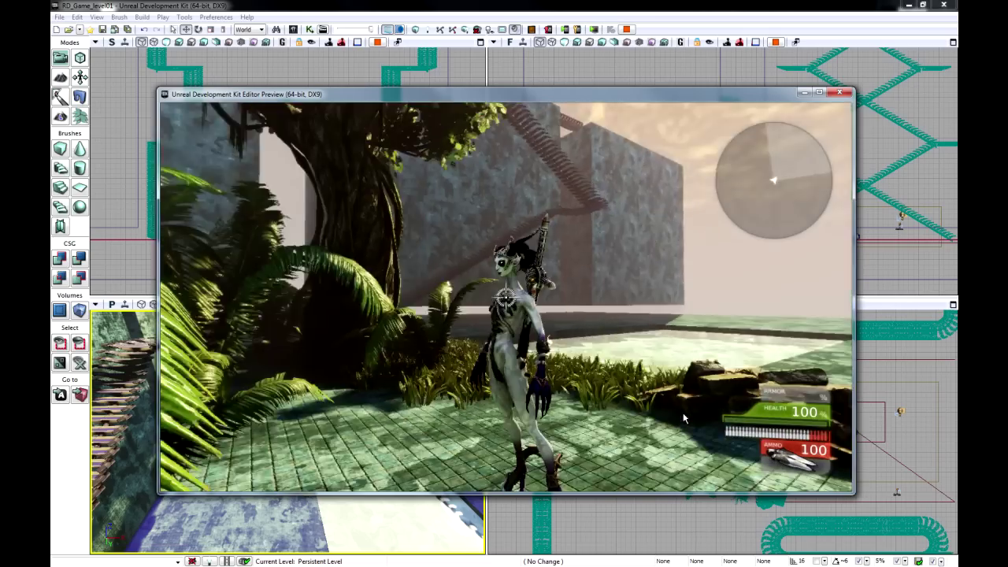
pyautogui.press('w')
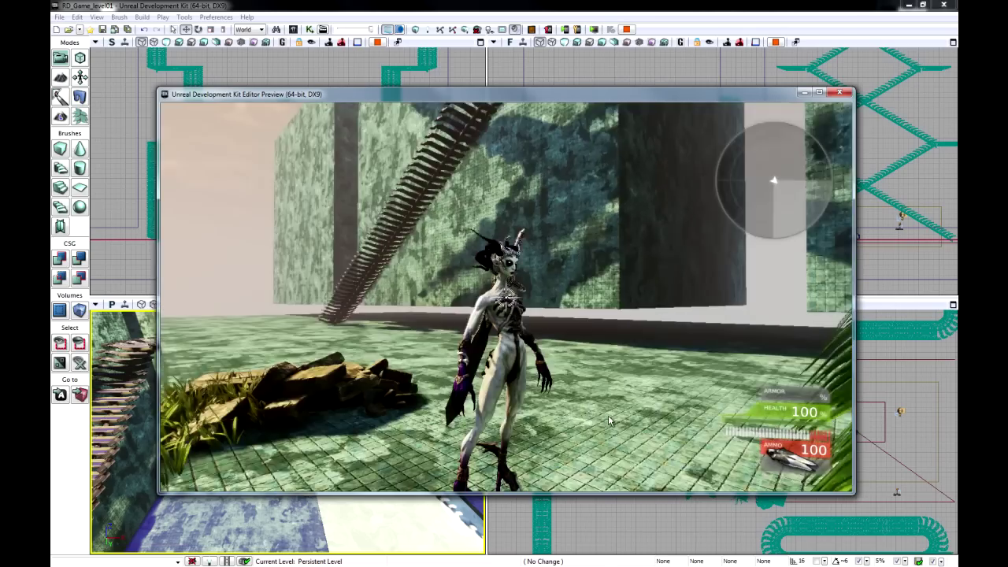
pyautogui.press('w')
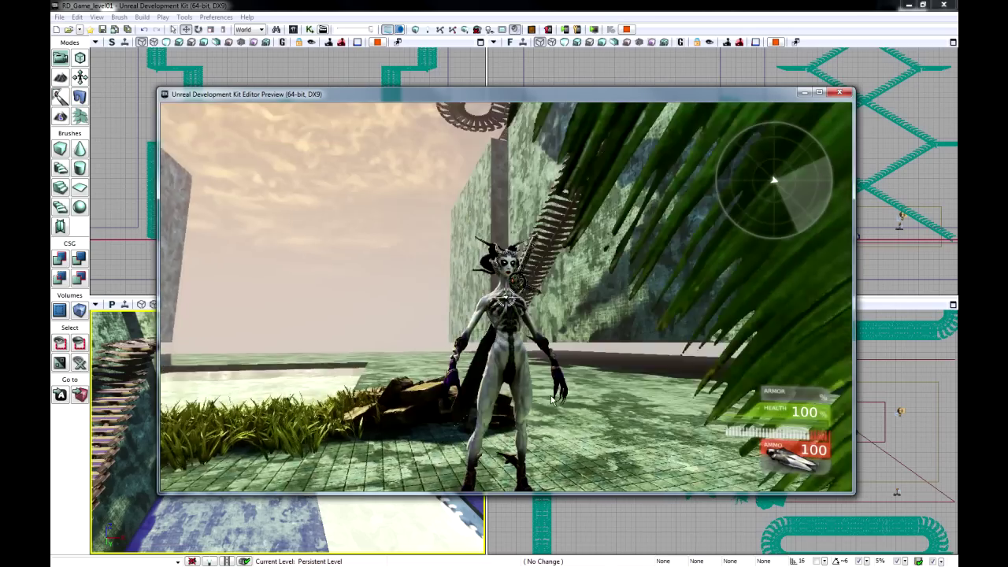
pyautogui.press('d')
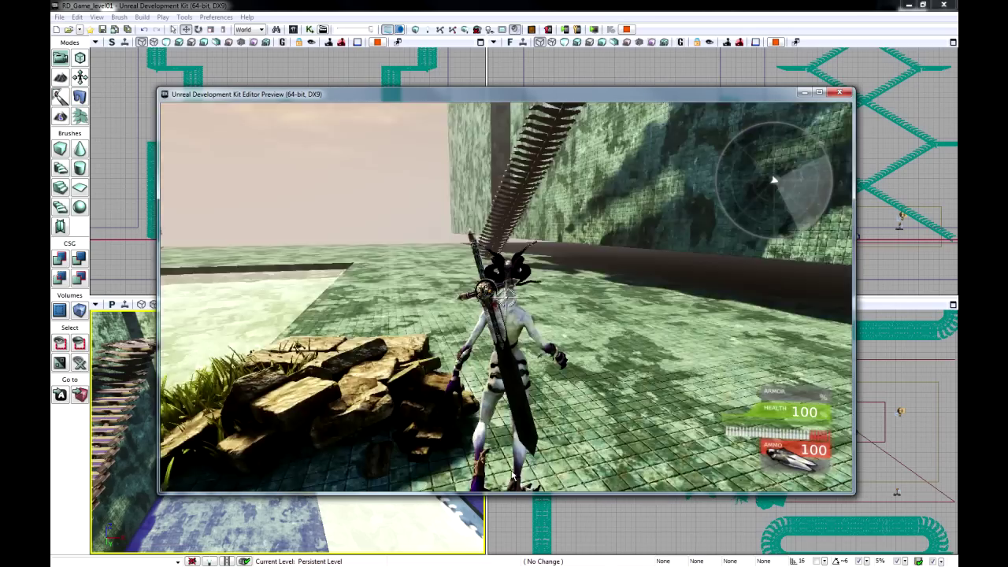
# Walk the character past the sunken pool to the foot of the plank stairway beside the tiled wall.
pyautogui.press('w')
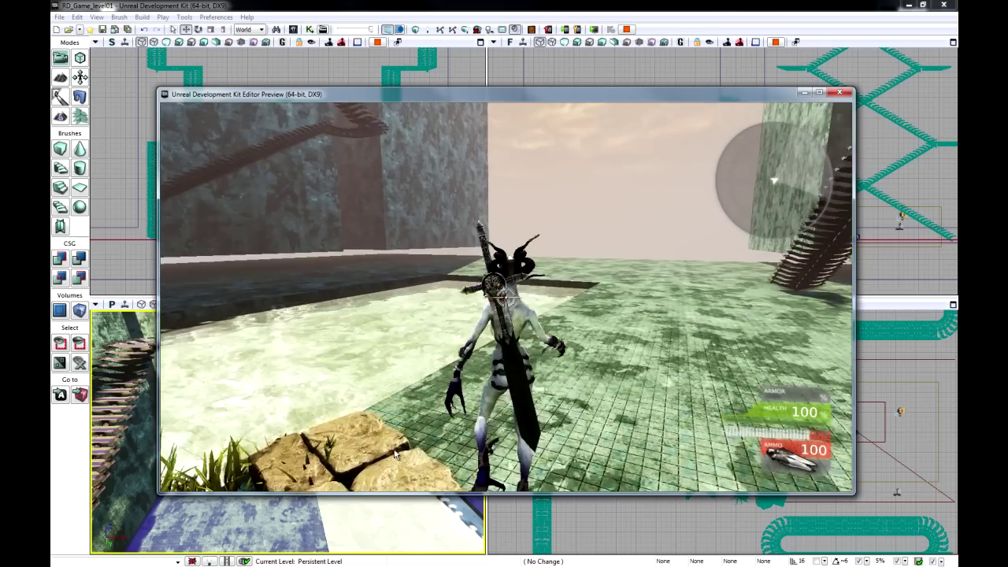
pyautogui.press('w')
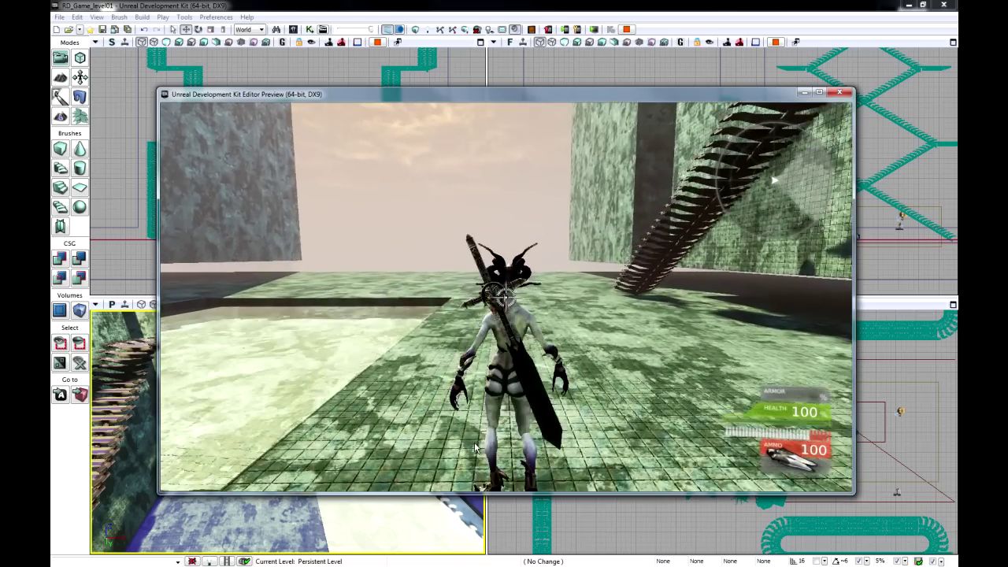
pyautogui.press('a')
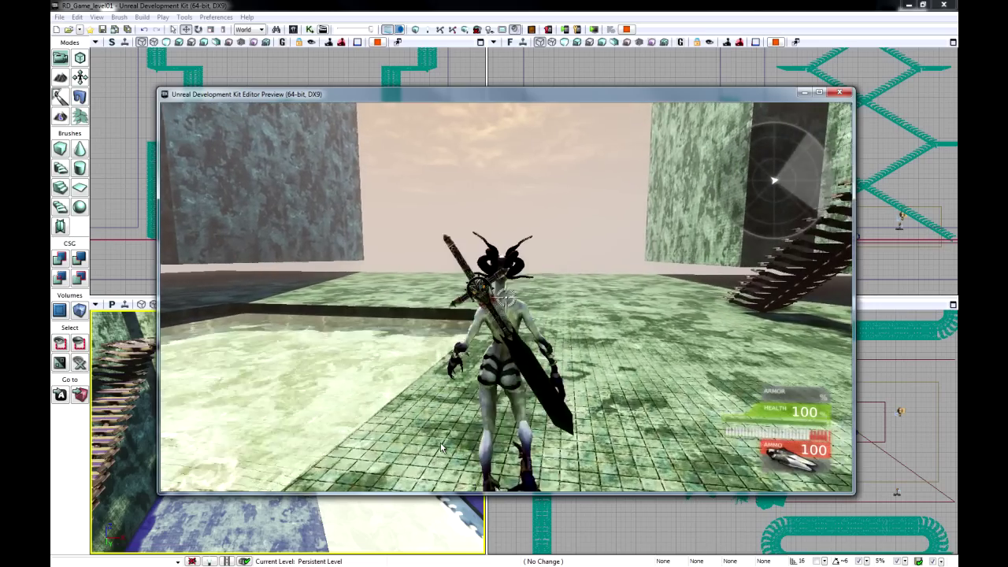
pyautogui.press('w')
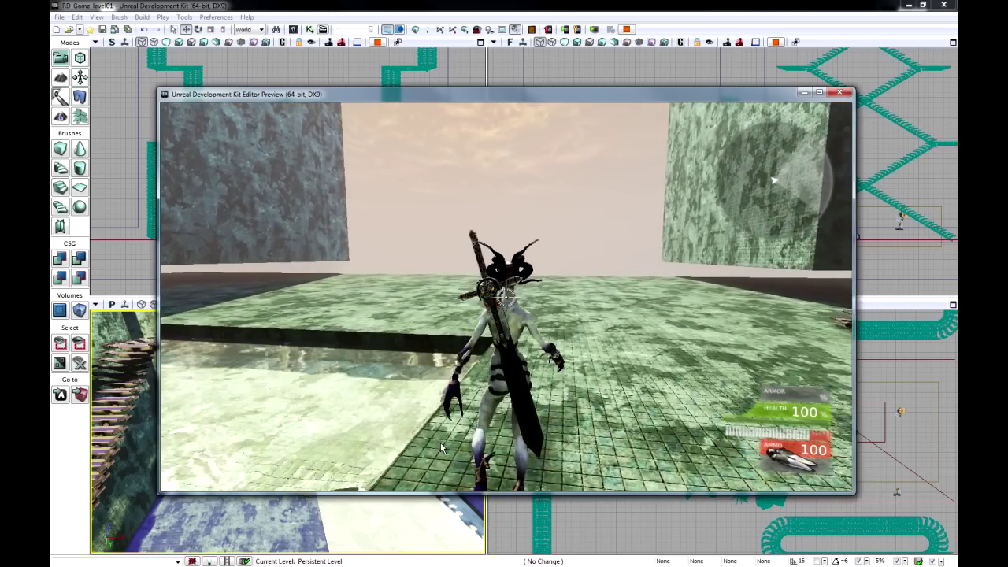
pyautogui.press('w')
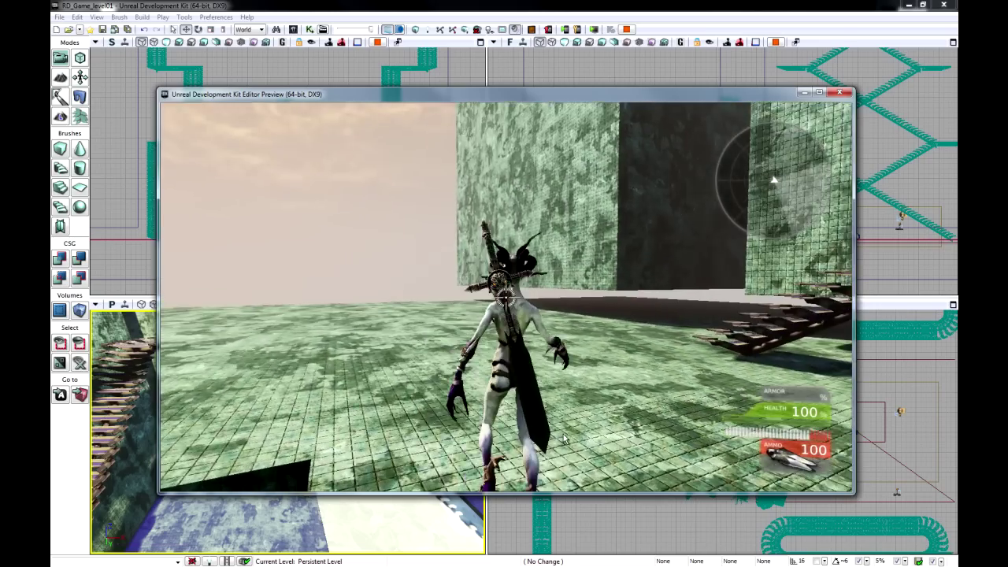
pyautogui.press('w')
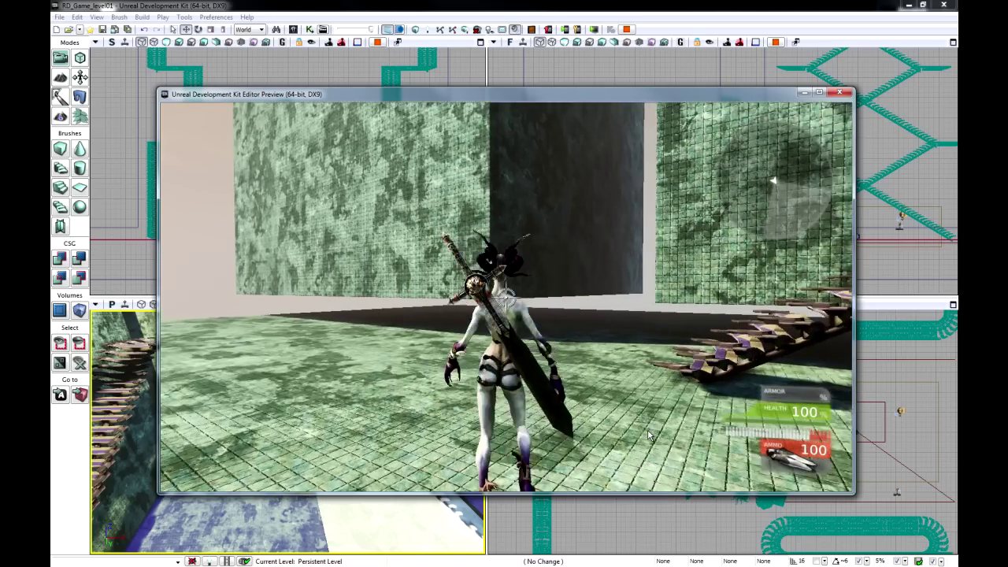
pyautogui.press('w')
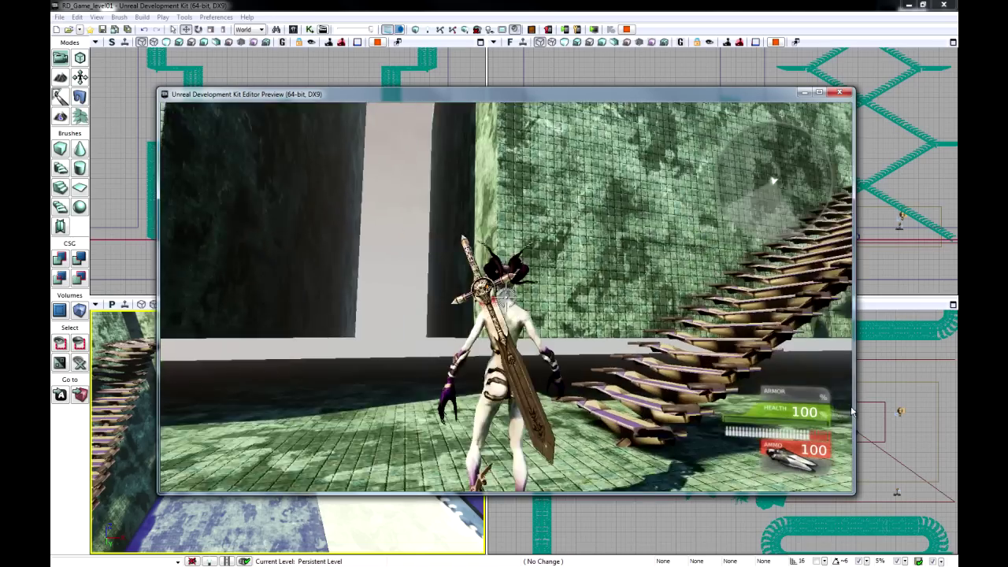
# Climb the first flight of the plank stairway to its curved landing.
pyautogui.press('w')
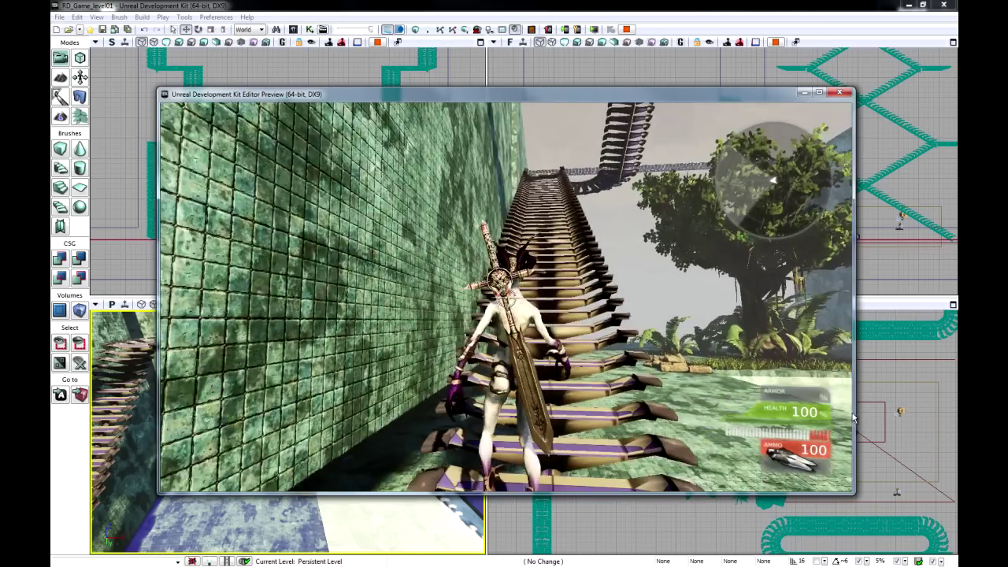
pyautogui.press('w')
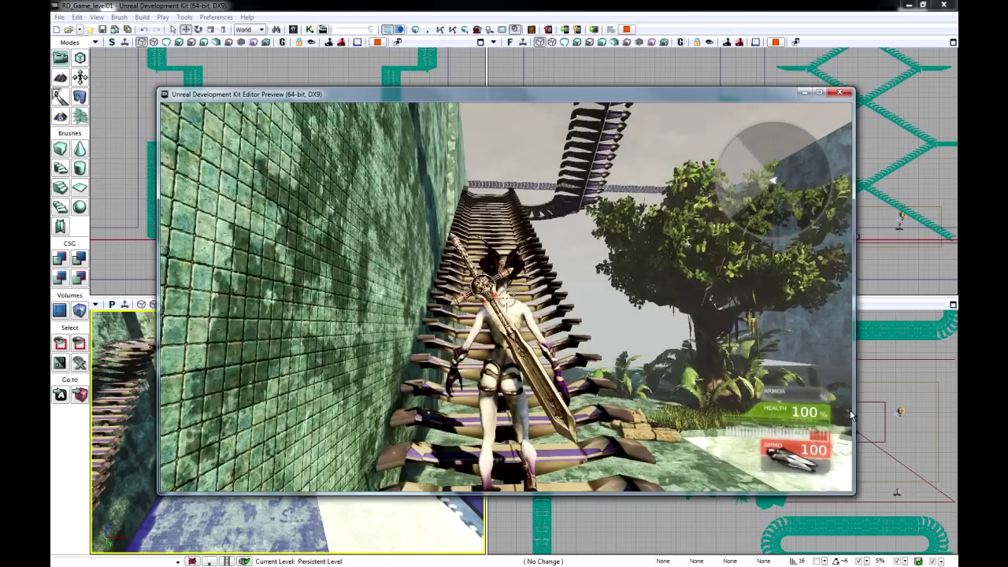
pyautogui.press('w')
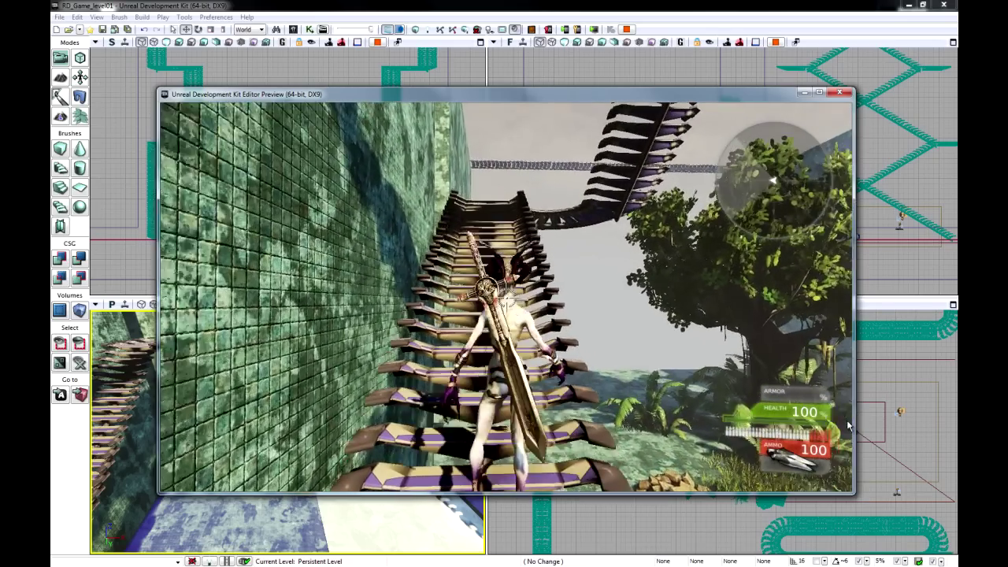
pyautogui.press('w')
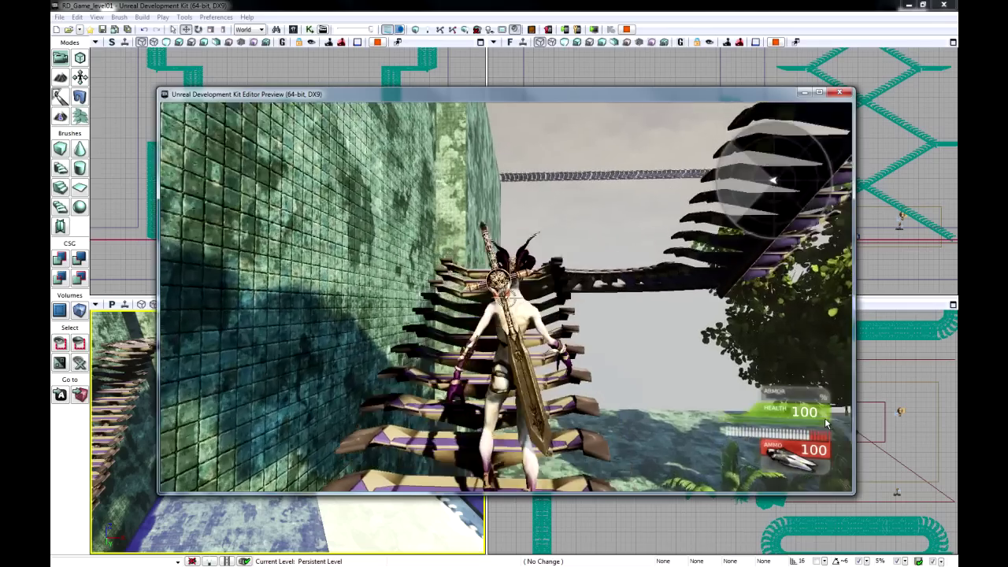
pyautogui.press('w')
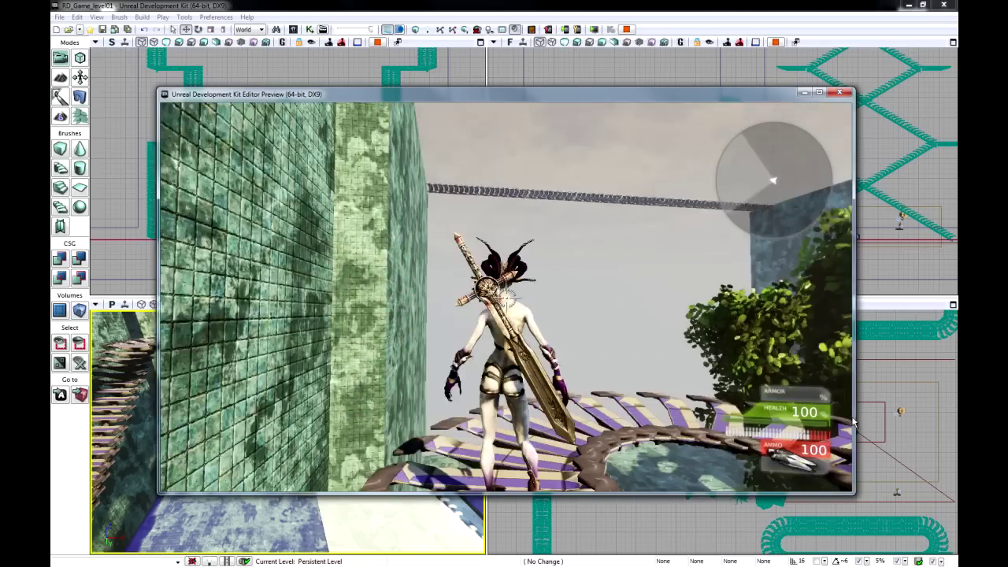
# Turn around on the first landing and climb the second flight to the next curved landing.
pyautogui.press('w')
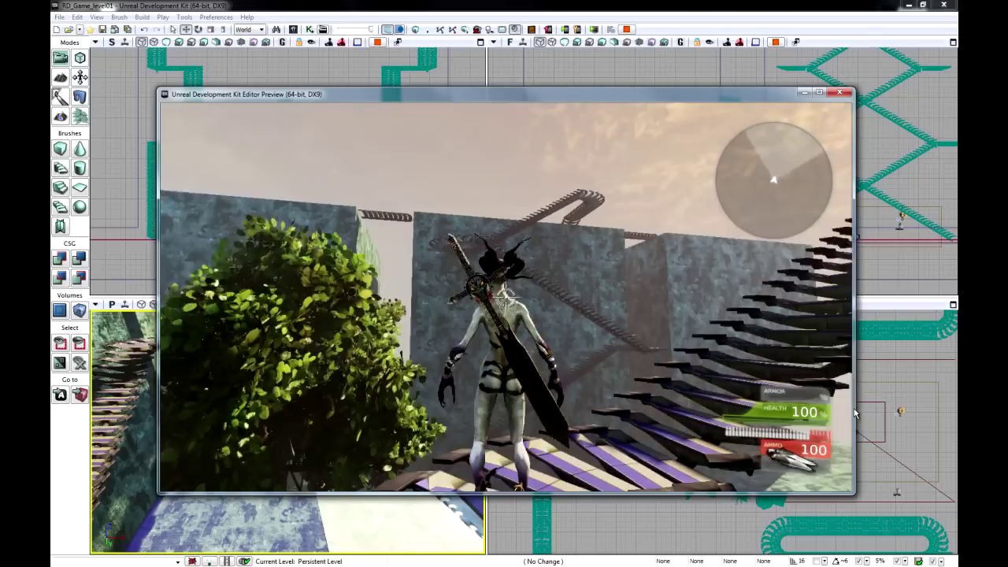
pyautogui.press('w')
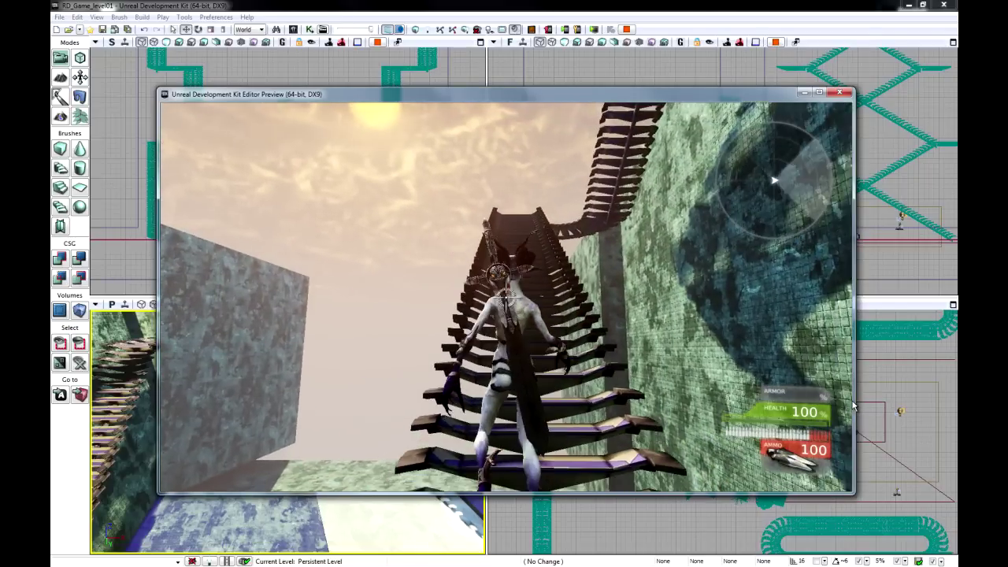
pyautogui.press('w')
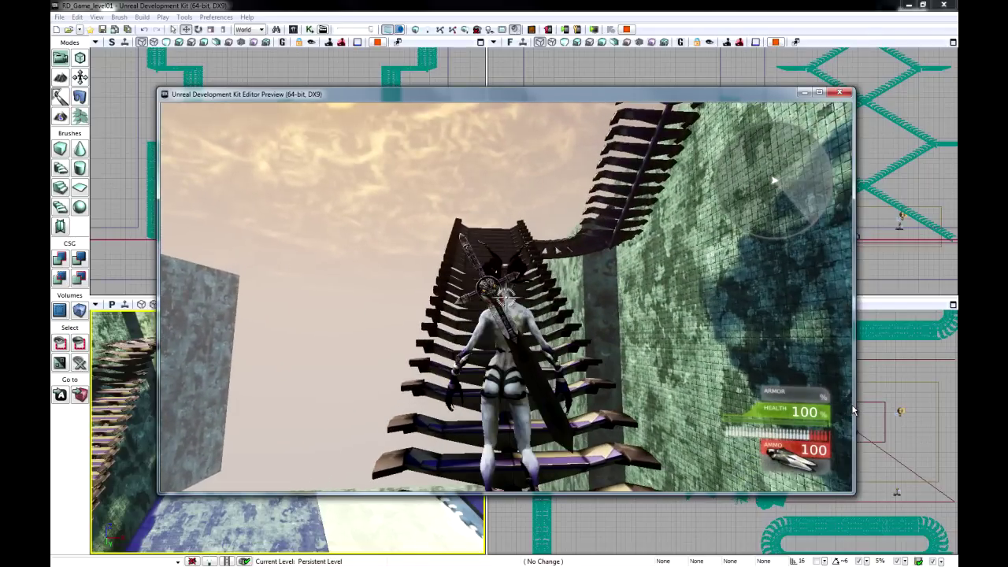
pyautogui.press('w')
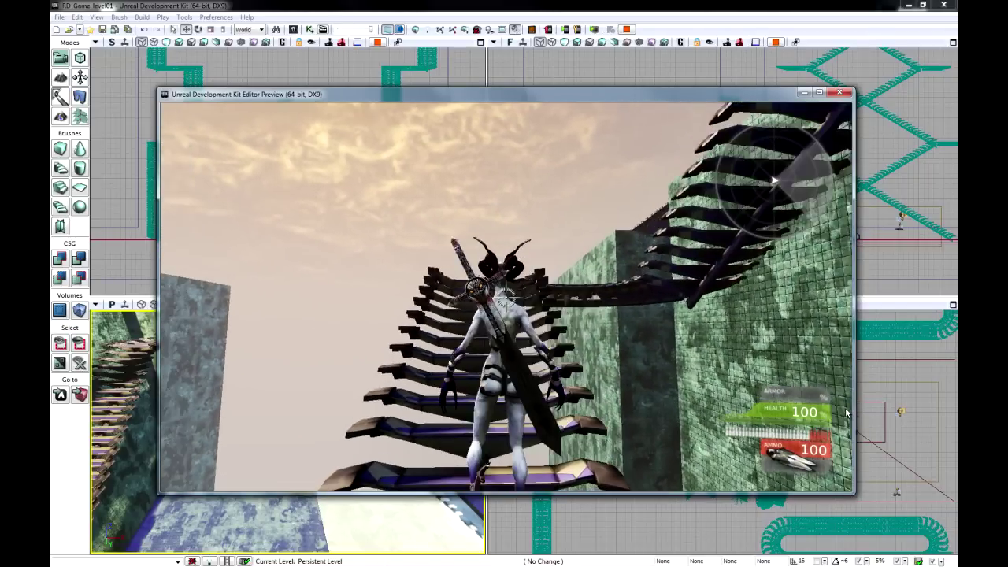
pyautogui.press('w')
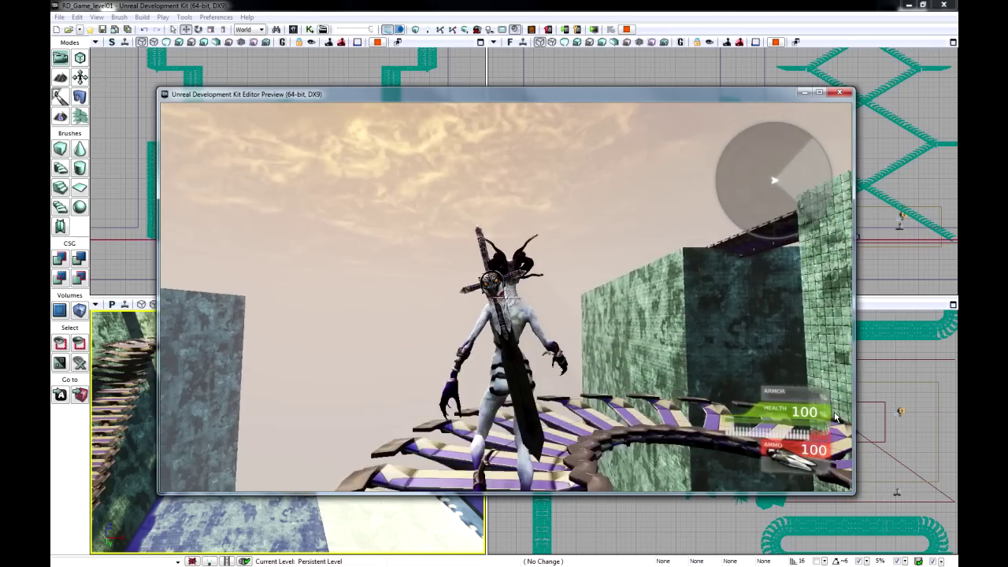
# Climb from the second landing to the top of the stairway and walk off the planks onto the rooftop.
pyautogui.press('w')
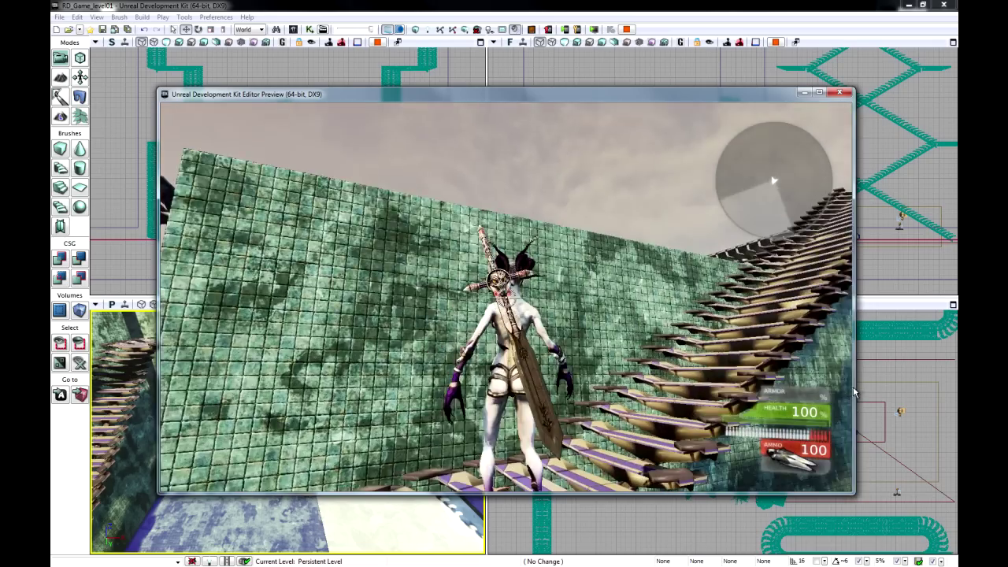
pyautogui.press('w')
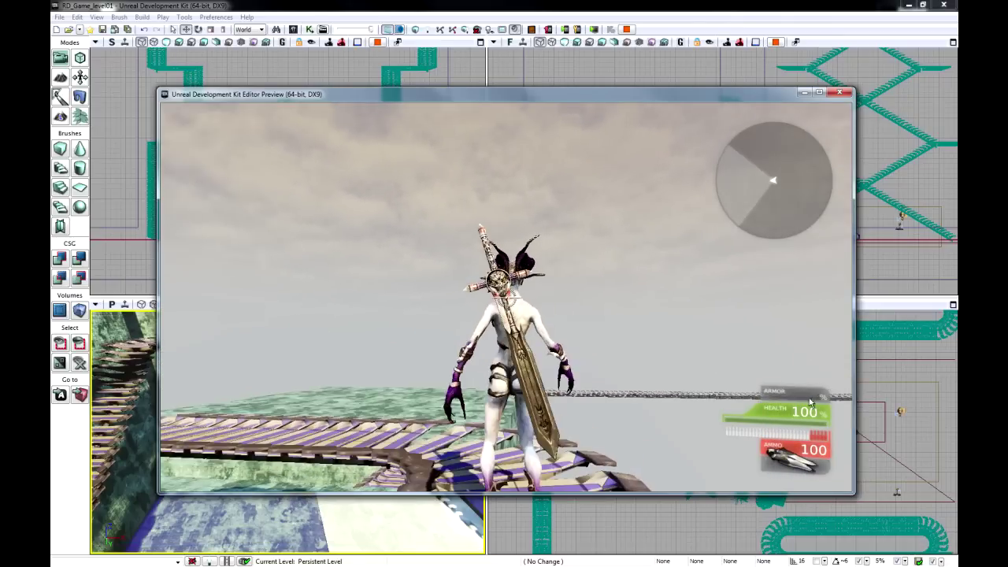
pyautogui.press('w')
pyautogui.press('w')
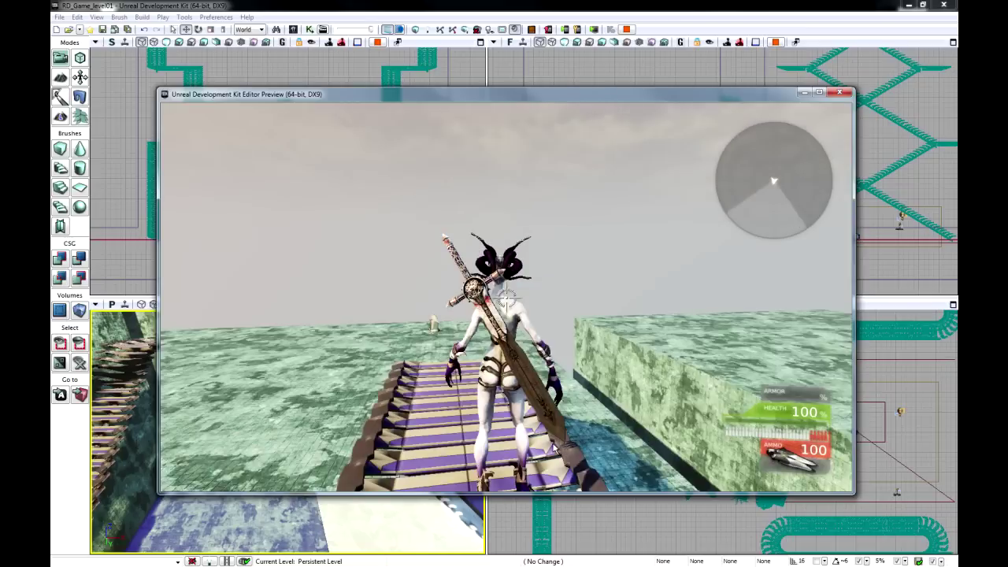
pyautogui.press('w')
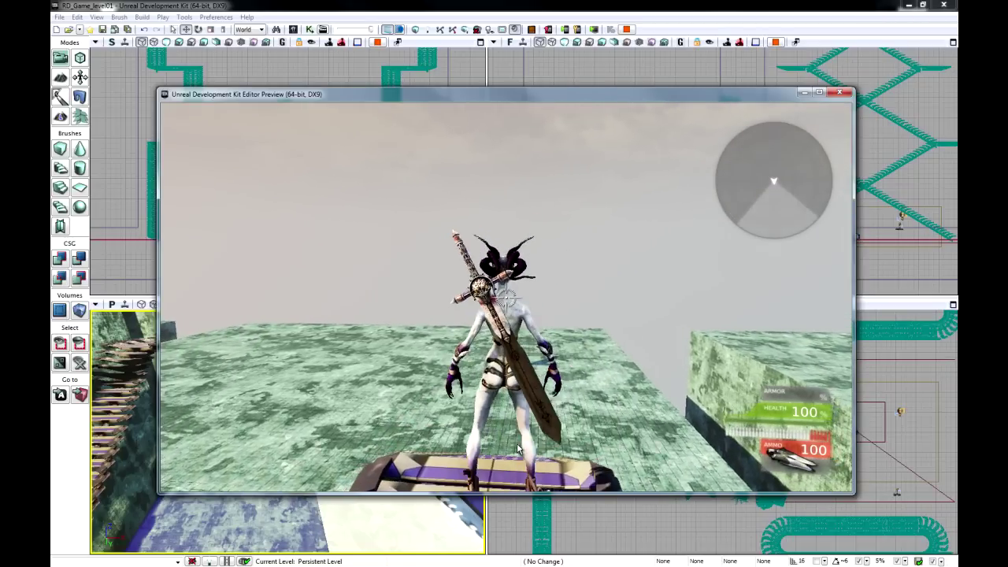
pyautogui.press('w')
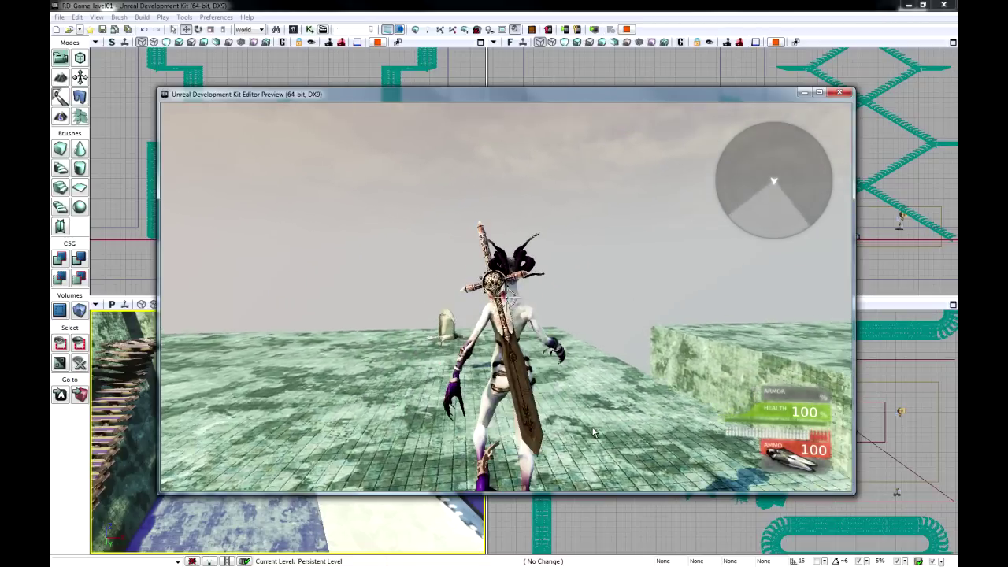
# Cross the plank bridge to the neighbouring rooftop and vary the camera's distance from the character.
pyautogui.press('w')
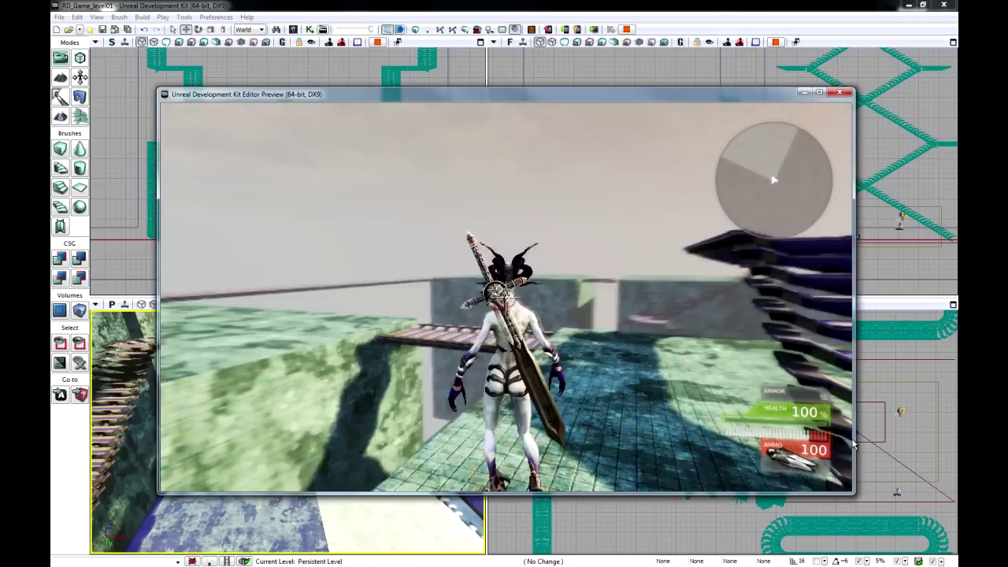
pyautogui.press('w')
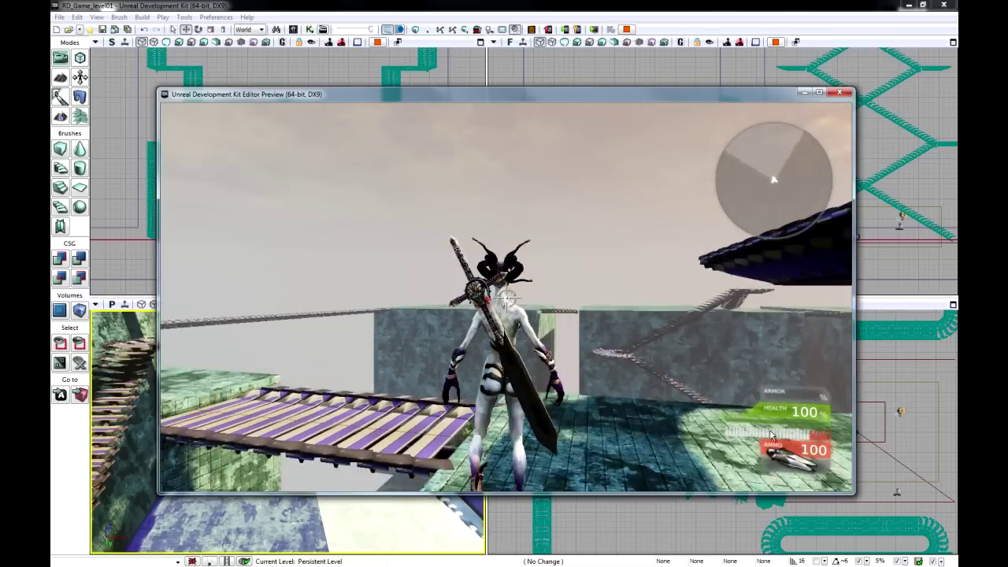
pyautogui.press('w')
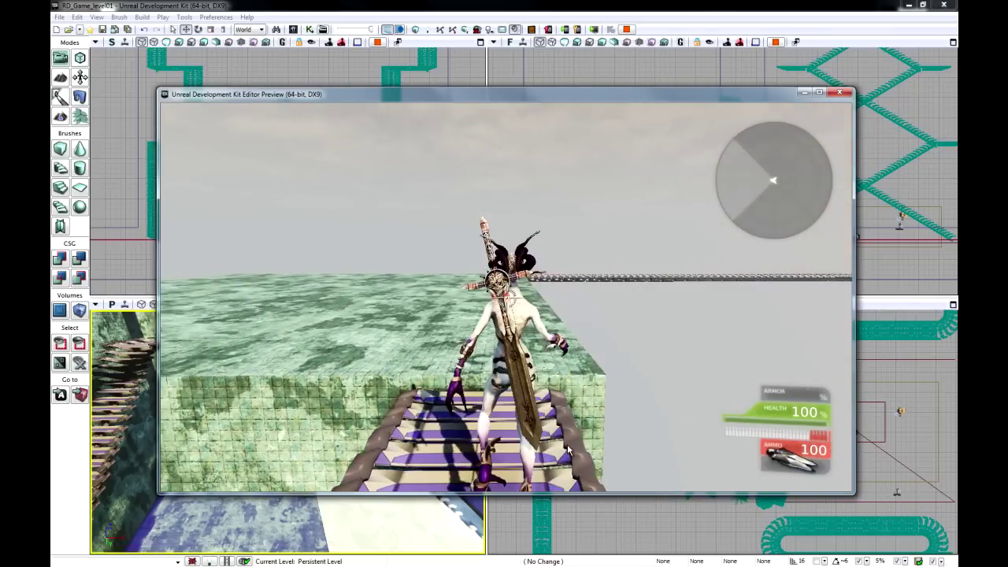
pyautogui.press('w')
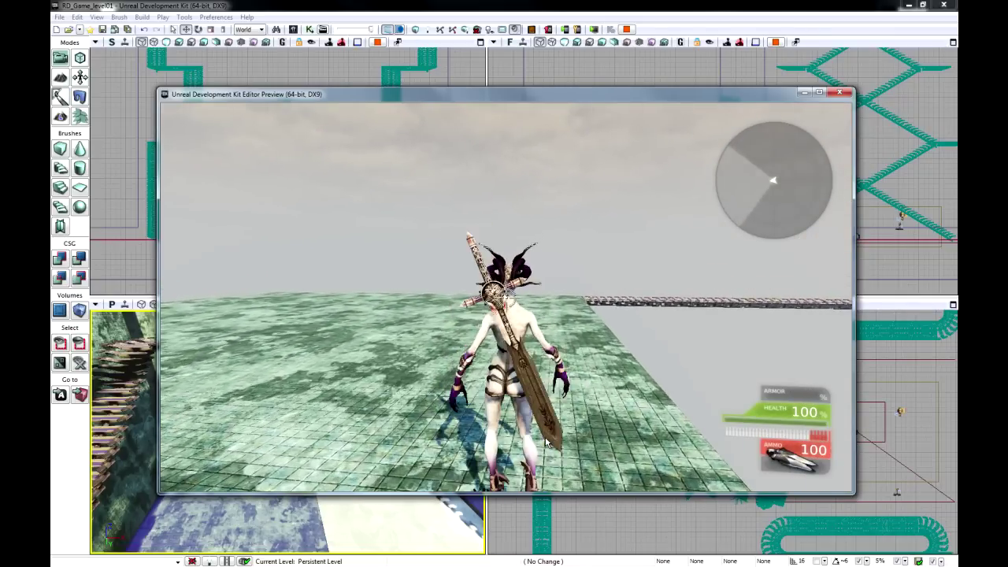
pyautogui.click(547, 443)
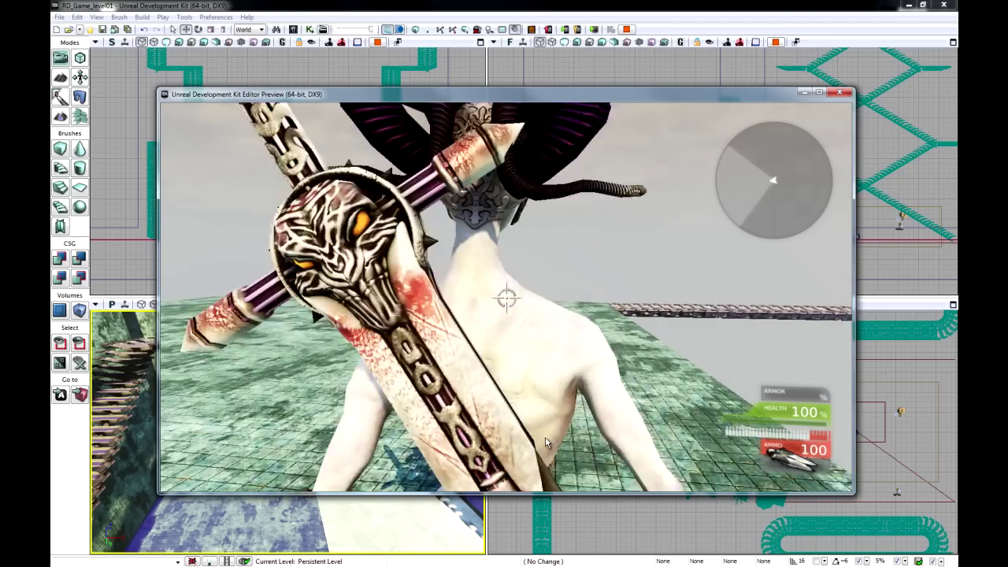
pyautogui.press('w')
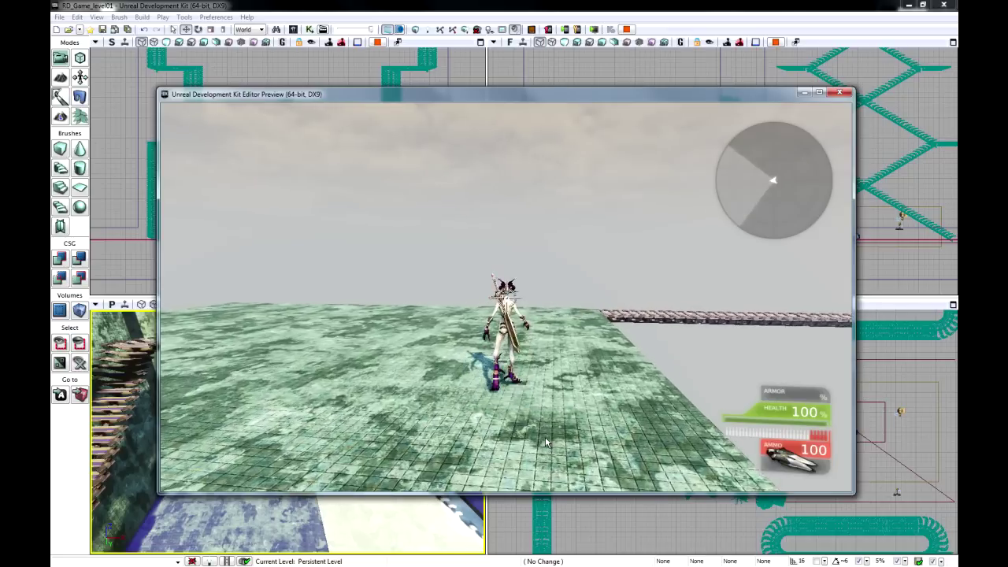
# Walk the character across the rooftop to its far corner and step onto the next plank bridge.
pyautogui.press('w')
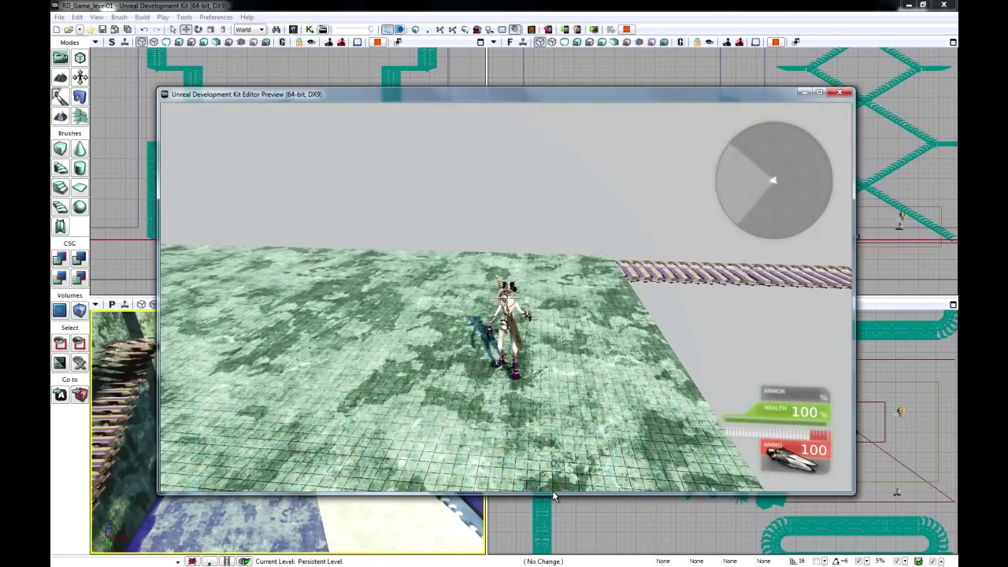
pyautogui.press('w')
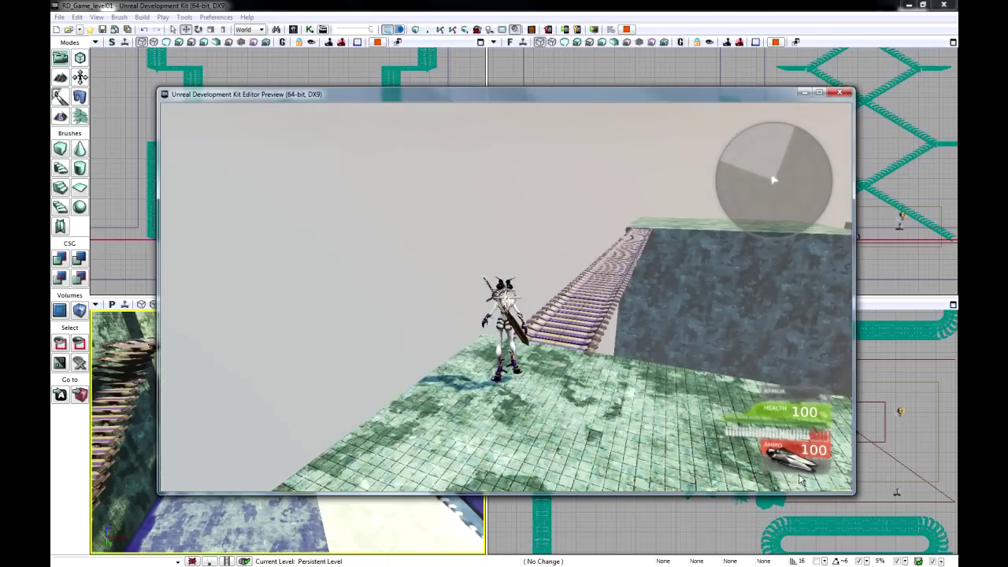
pyautogui.press('w')
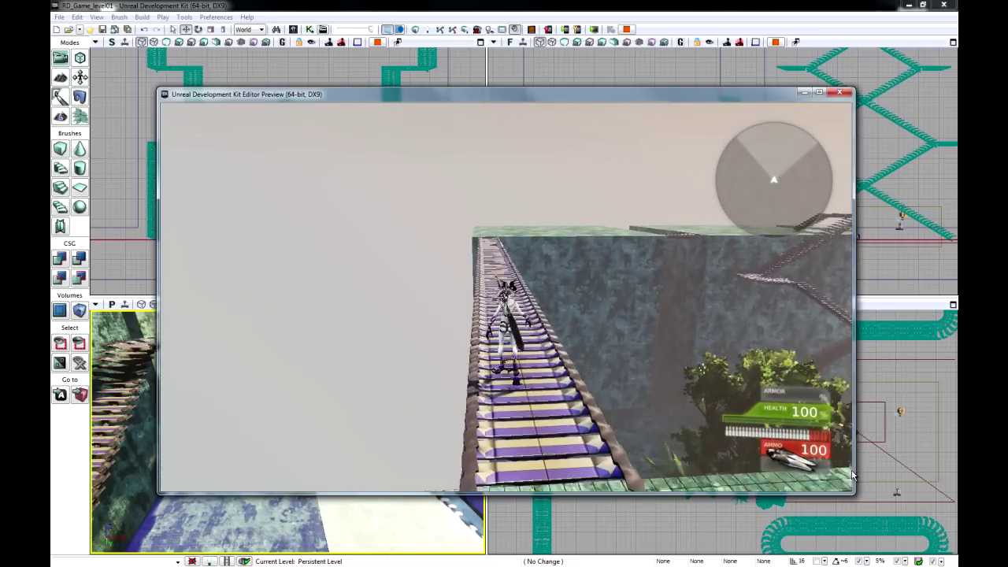
pyautogui.press('w')
# Walk the character partway along the plank bridge beside the tall wall, keeping it centred on the planks.
pyautogui.press('w')
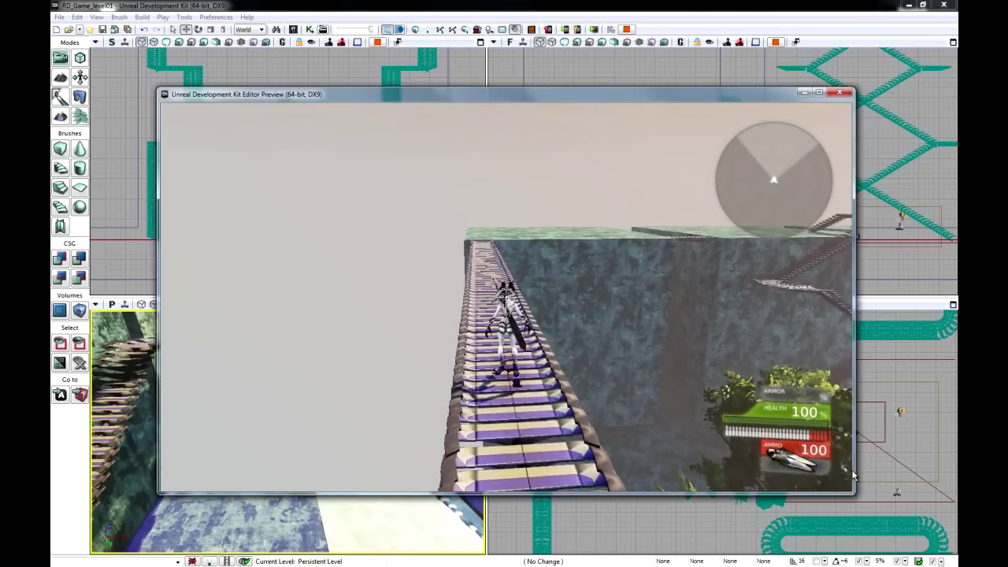
pyautogui.press('w')
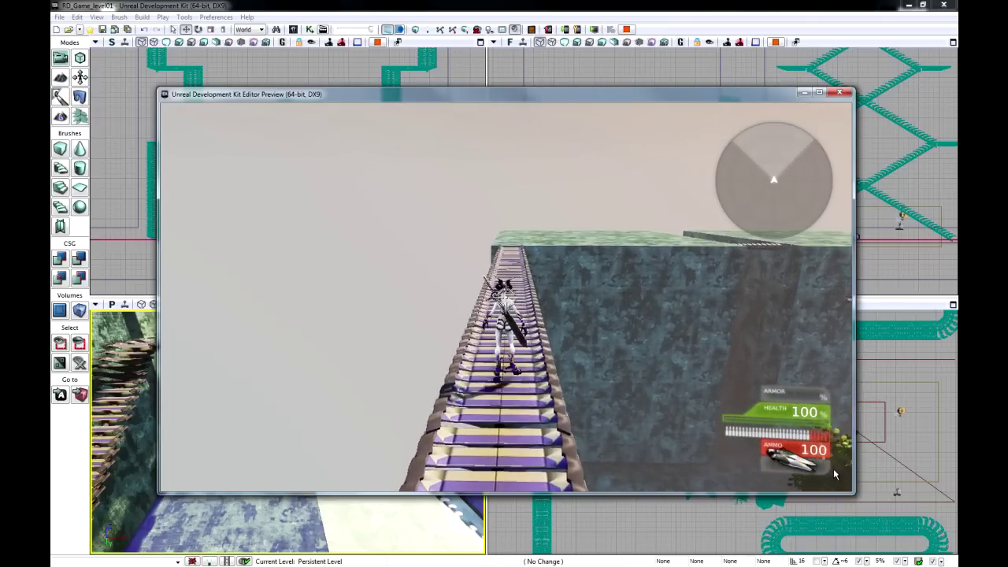
pyautogui.press('w')
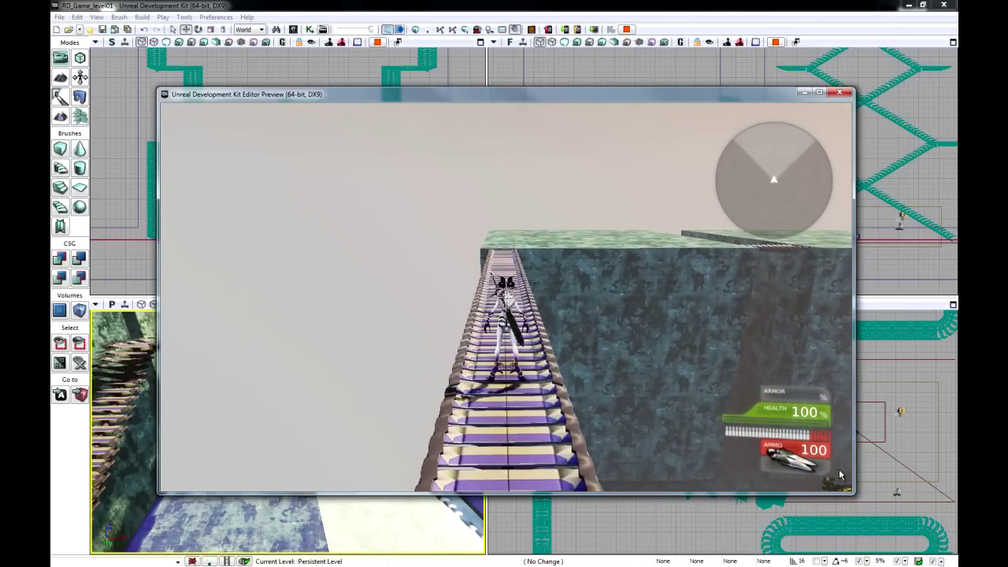
pyautogui.press('w')
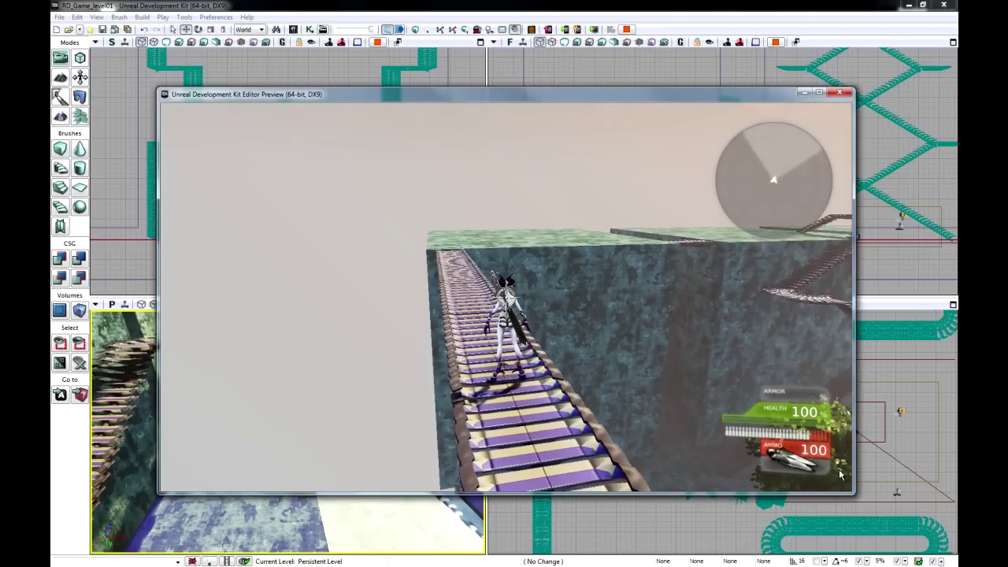
pyautogui.press('w')
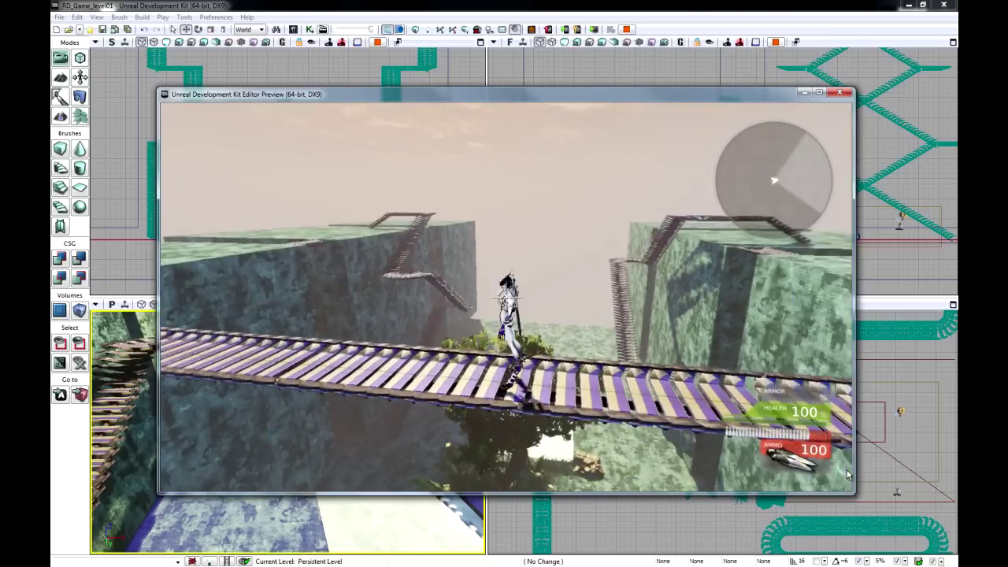
# Stop on the bridge to inspect the character from front and back, bringing the camera close behind its shoulders.
pyautogui.press('w')
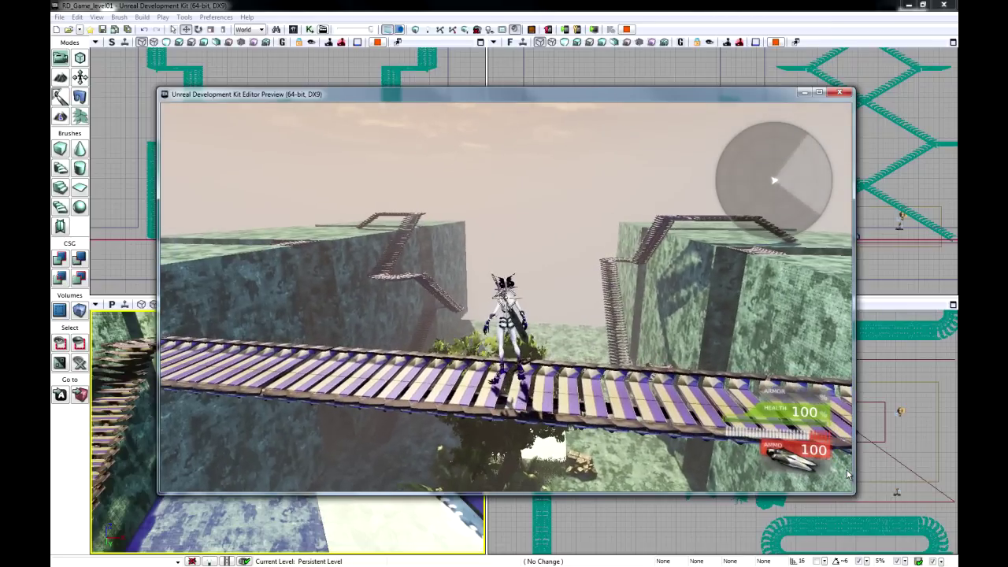
pyautogui.press('s')
pyautogui.press('s')
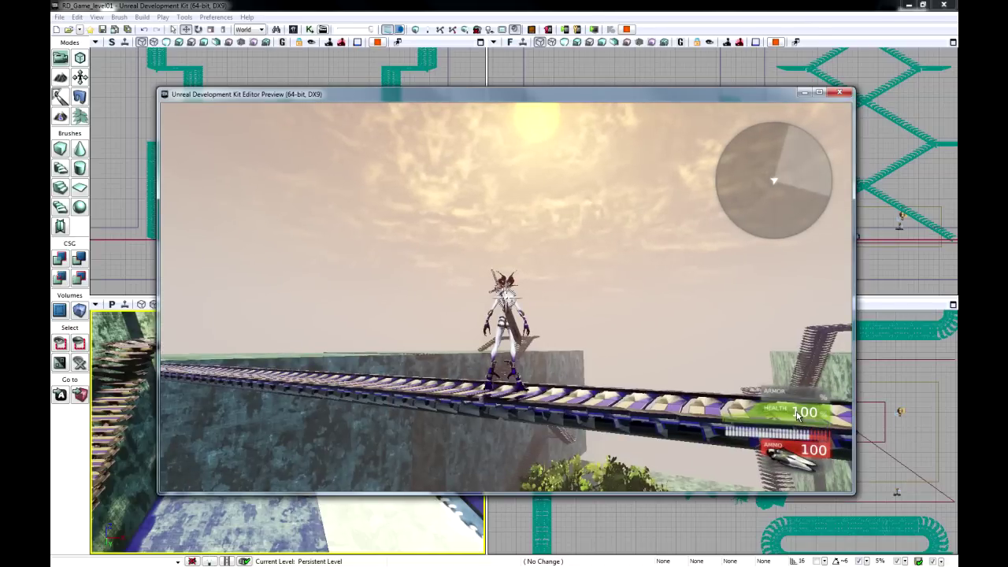
pyautogui.press('s')
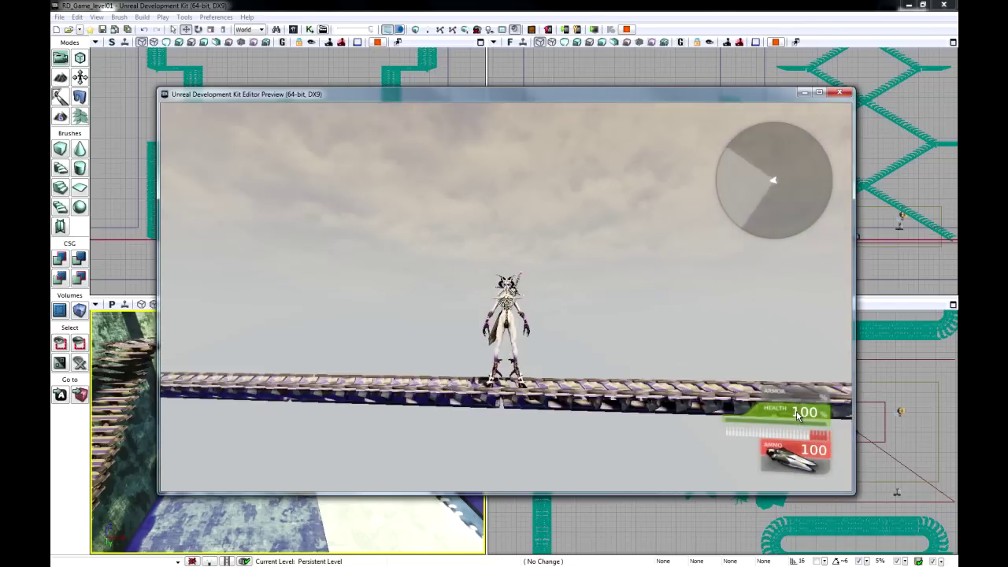
pyautogui.press('s')
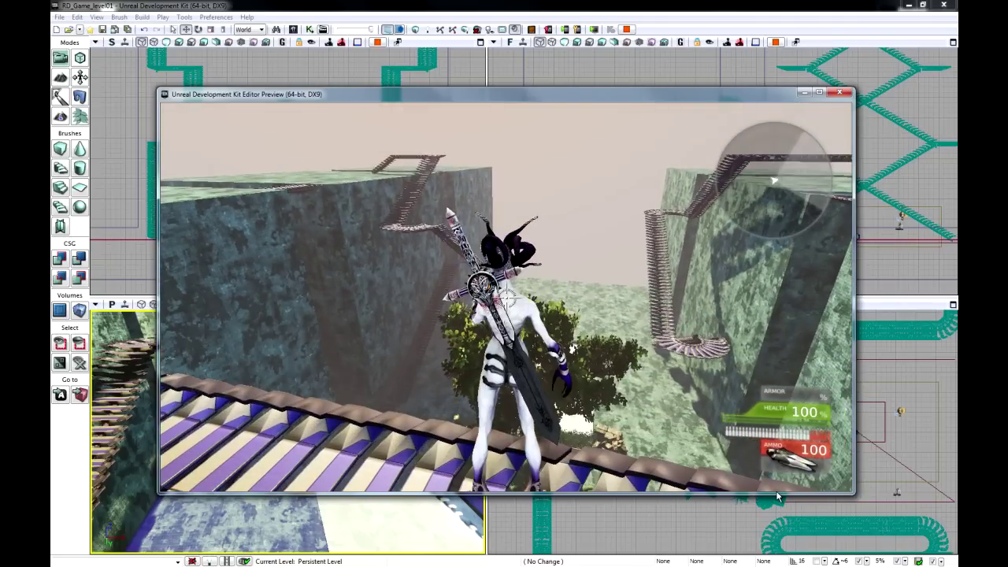
pyautogui.press('s')
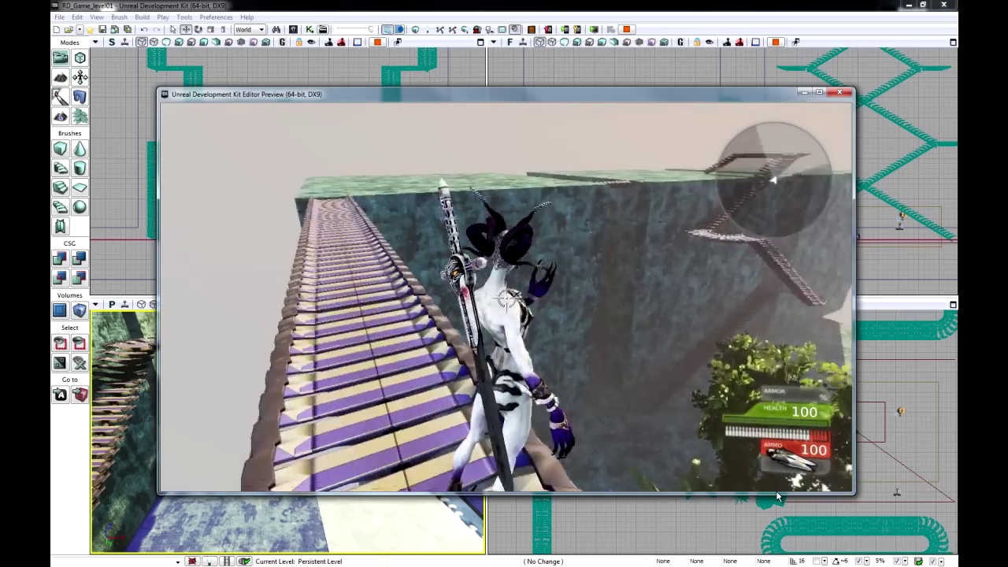
pyautogui.press('s')
# Turn the character toward the gap between the buildings and walk it off the bridge down to the ground.
pyautogui.press('w')
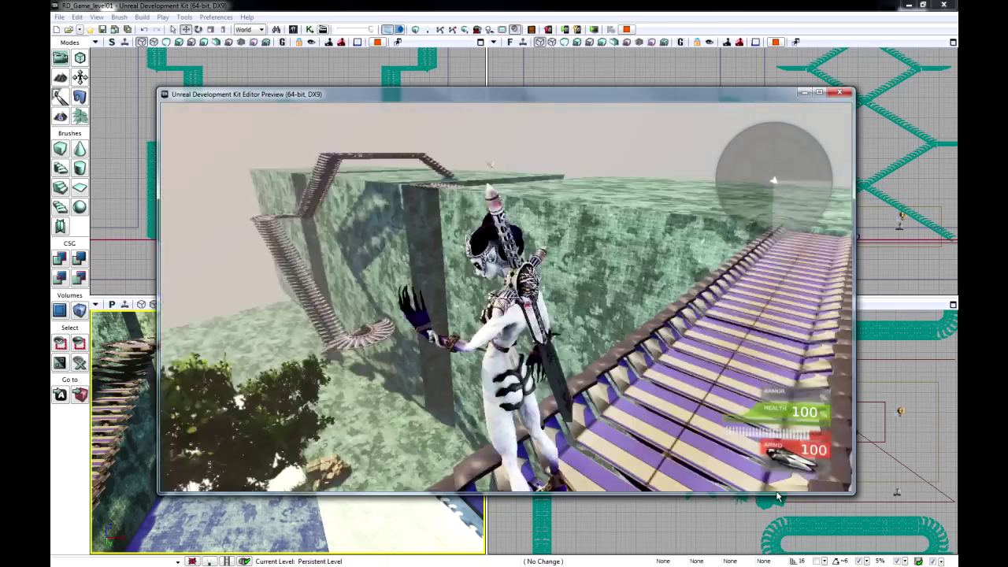
pyautogui.press('w')
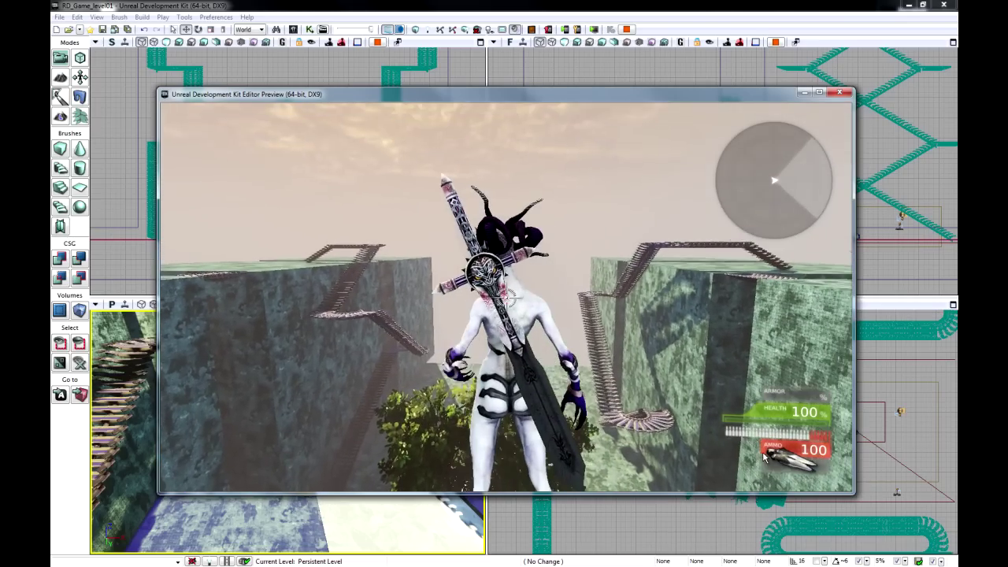
pyautogui.press('w')
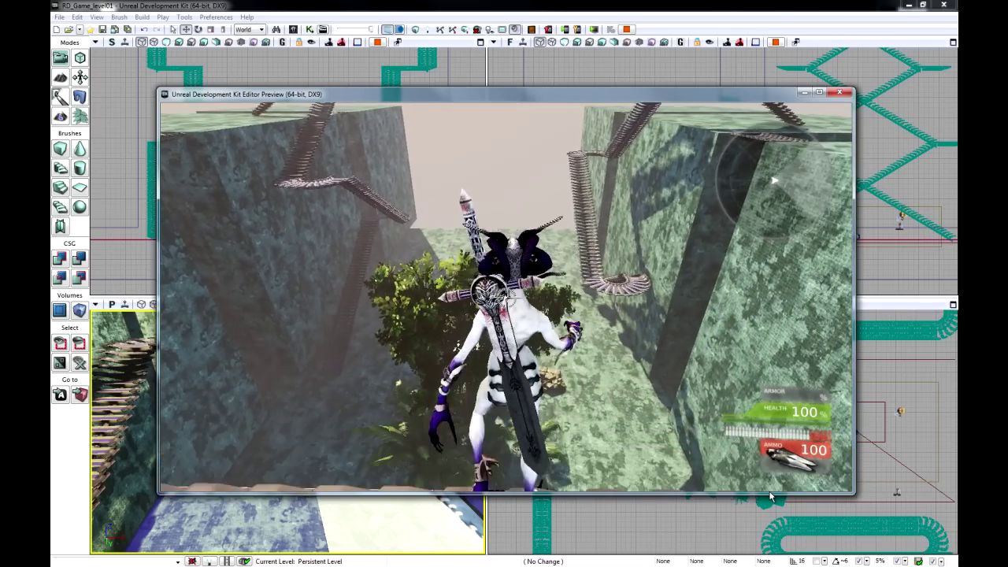
pyautogui.press('w')
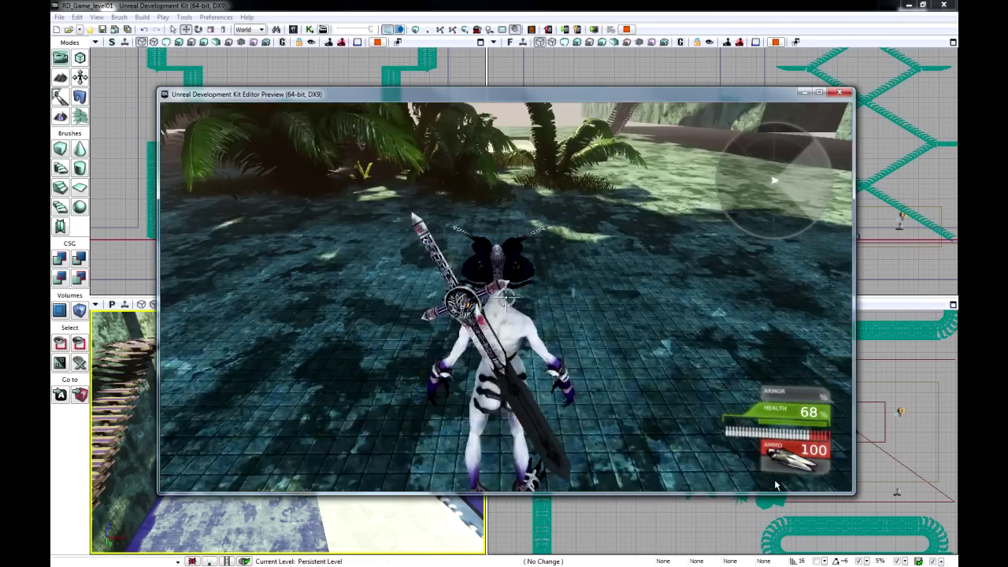
# Walk the character between the palms toward the large tree and tilt the camera up at the sunlit canopy.
pyautogui.press('w')
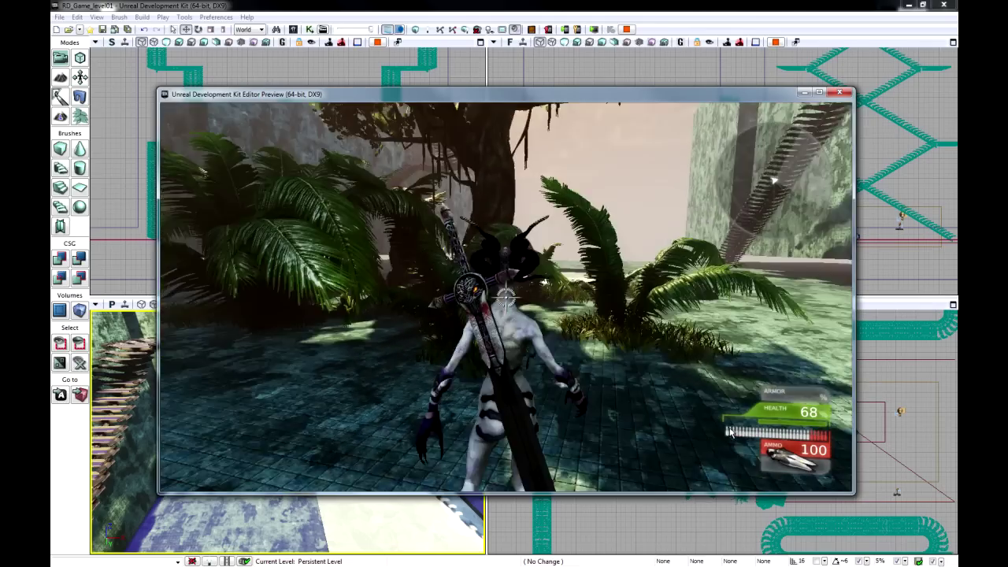
pyautogui.moveTo(728, 430)
pyautogui.press('w')
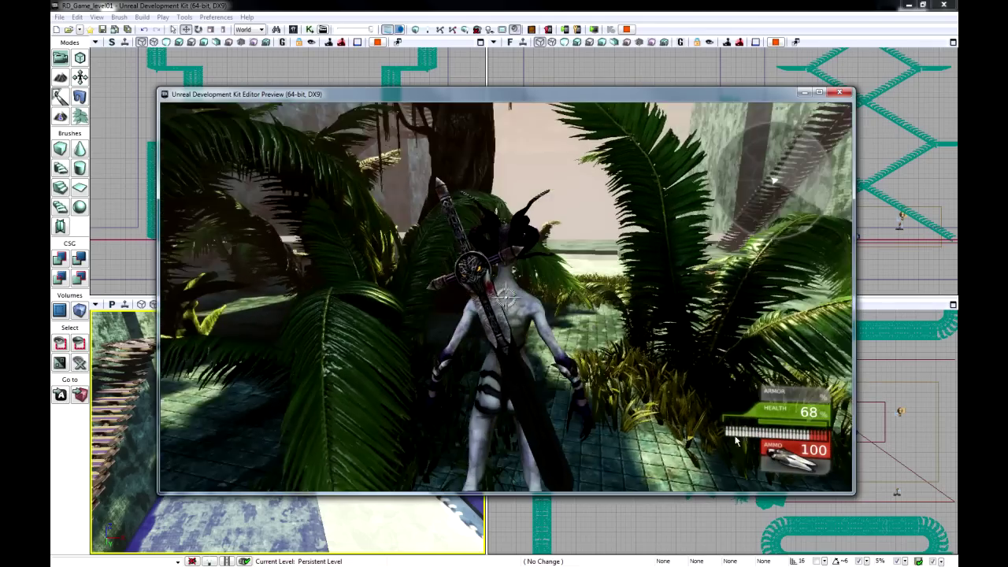
pyautogui.moveTo(705, 335)
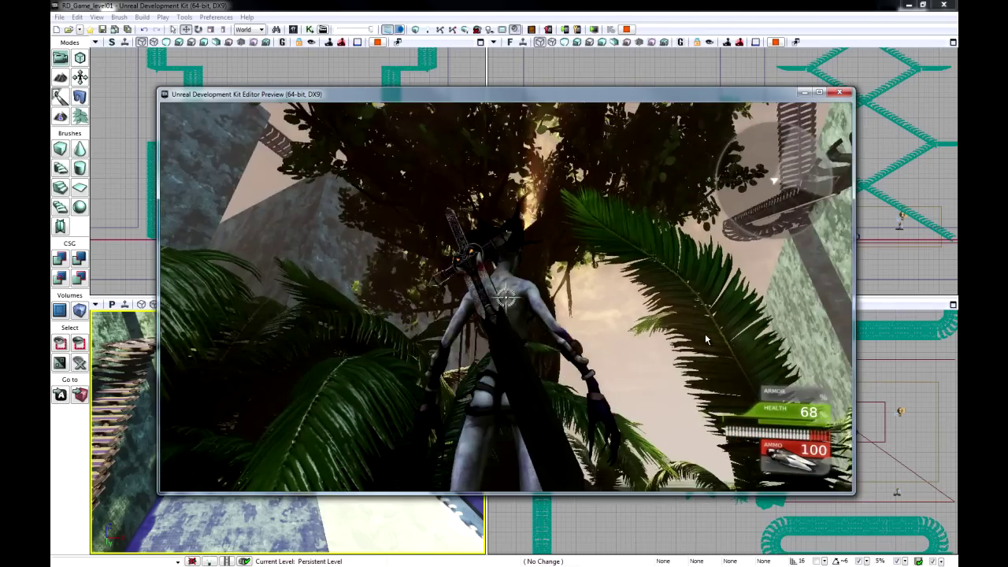
pyautogui.press('w')
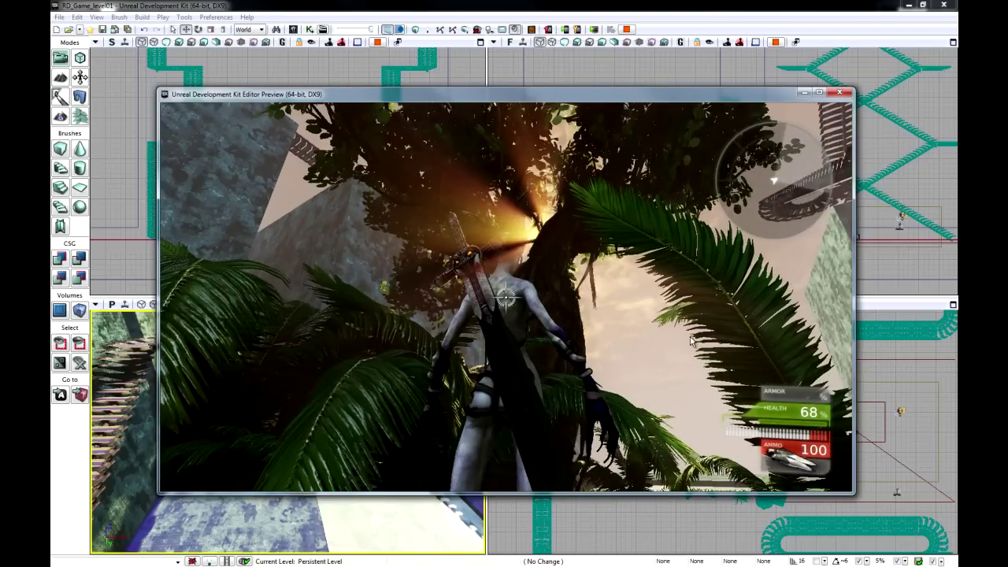
# Turn the character to face the camera for a close-up, then show and hide the DeathMatch scoreboard.
pyautogui.press('s')
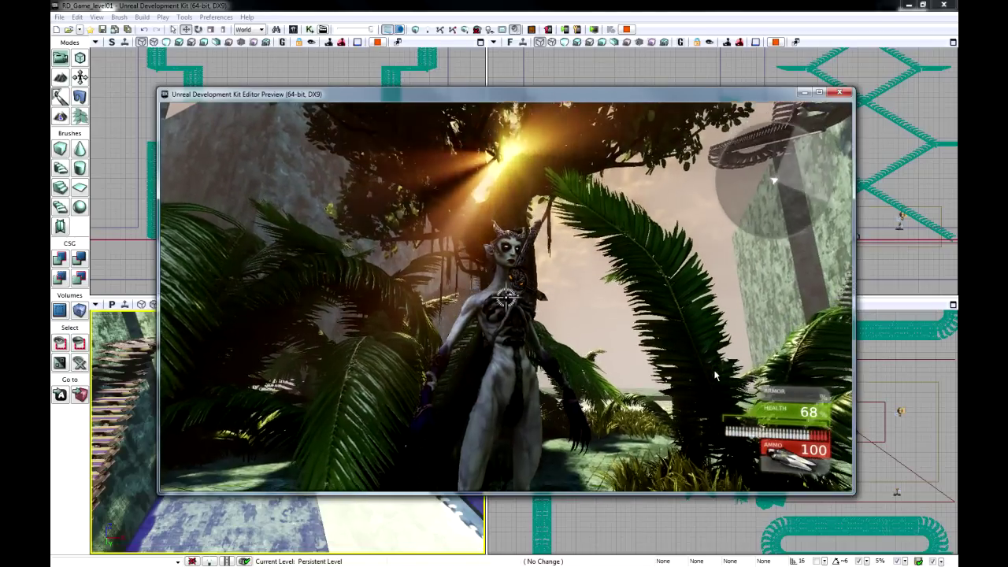
pyautogui.press('w')
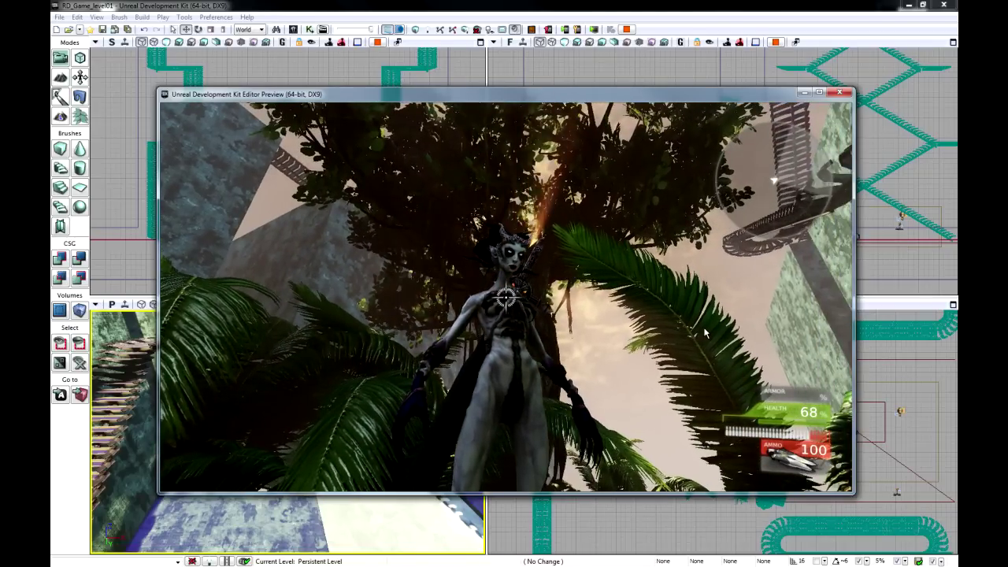
pyautogui.press('w')
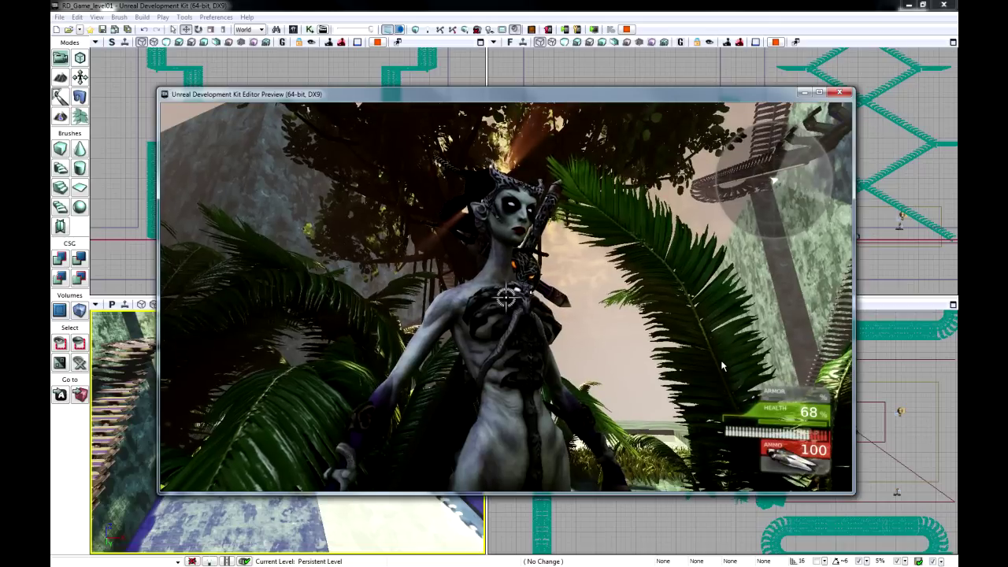
pyautogui.press('F1')
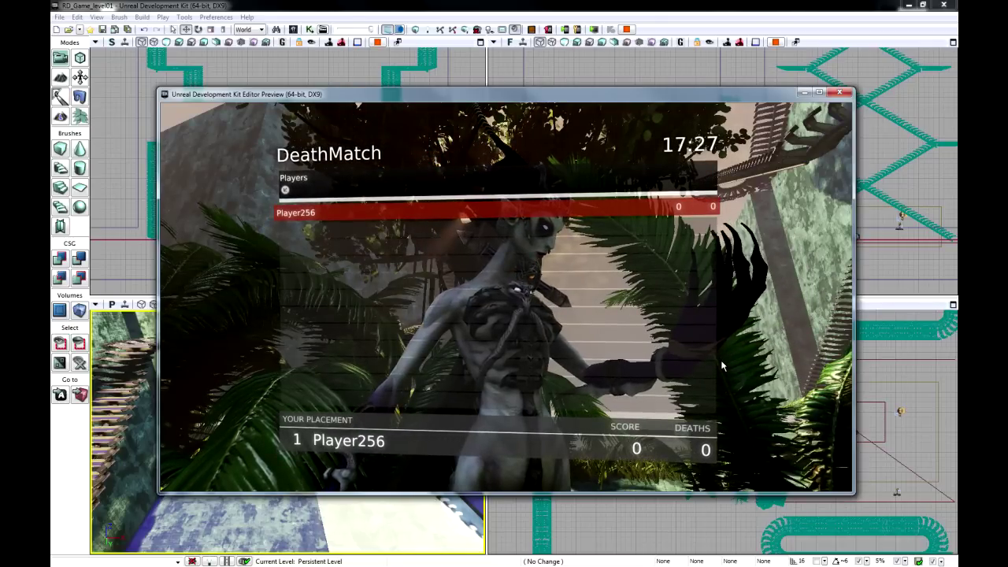
pyautogui.press('F1')
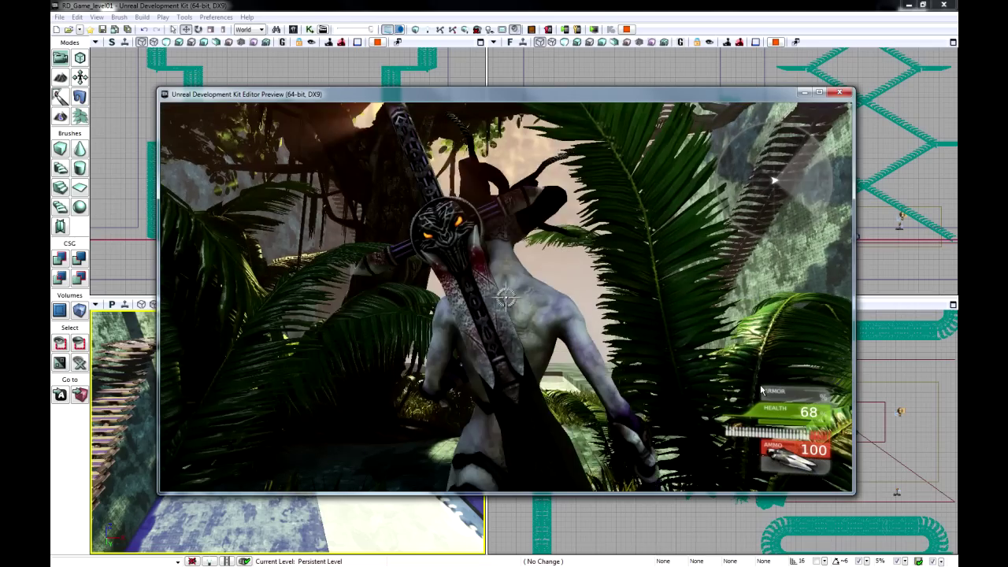
# Walk the character away from the camera among the ferns beside the tree, keeping the view close on its back.
pyautogui.press('w')
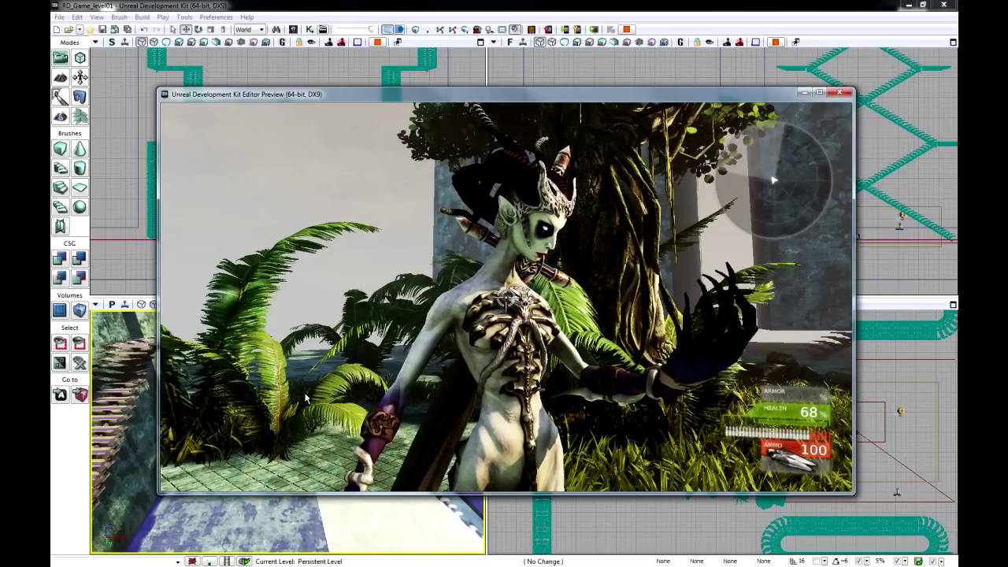
pyautogui.press('w')
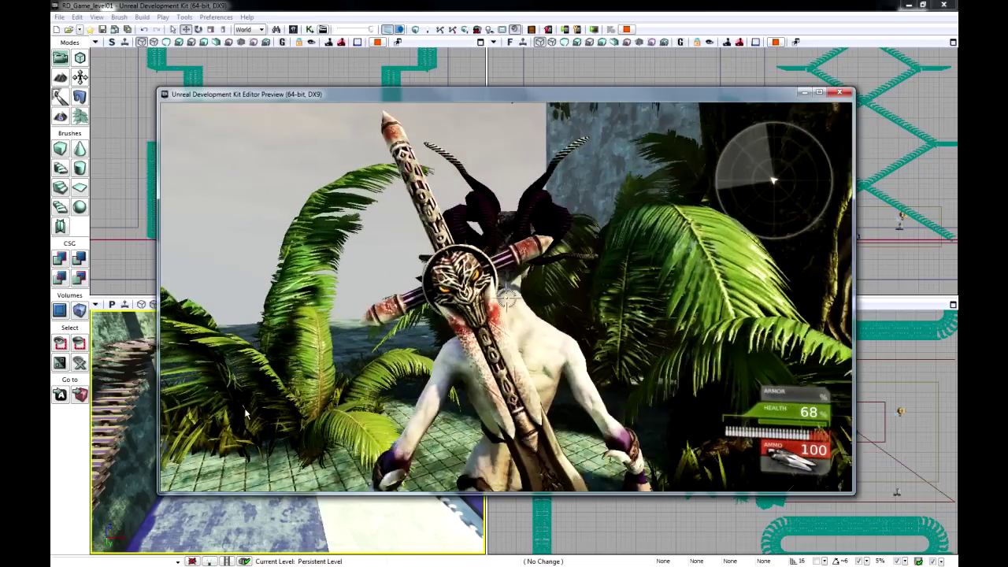
pyautogui.press('w')
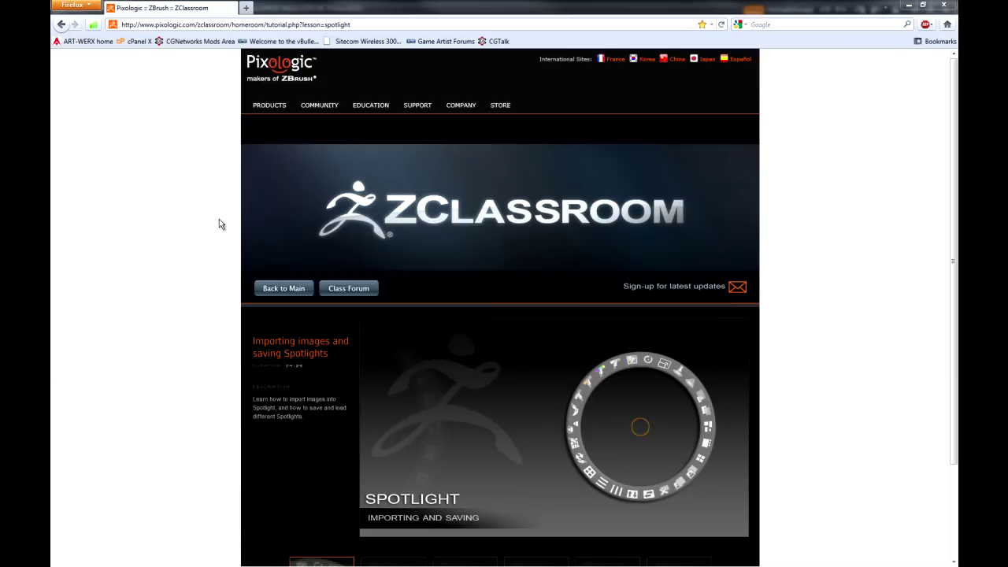
# In Firefox, leave the Spotlight lesson for the ZClassroom main page, open the beginner lessons and browse their video thumbnails.
pyautogui.click(277, 288)
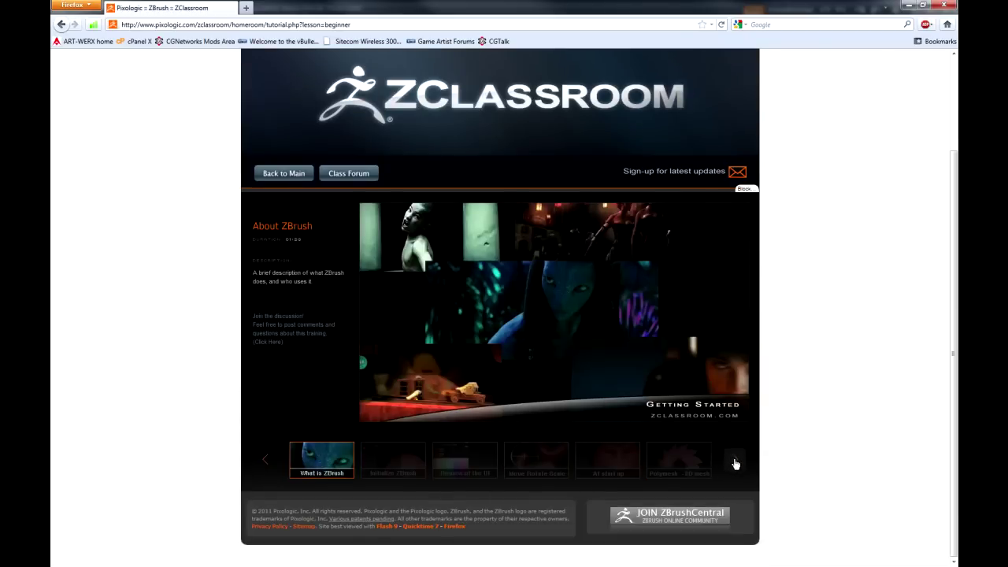
pyautogui.click(735, 464)
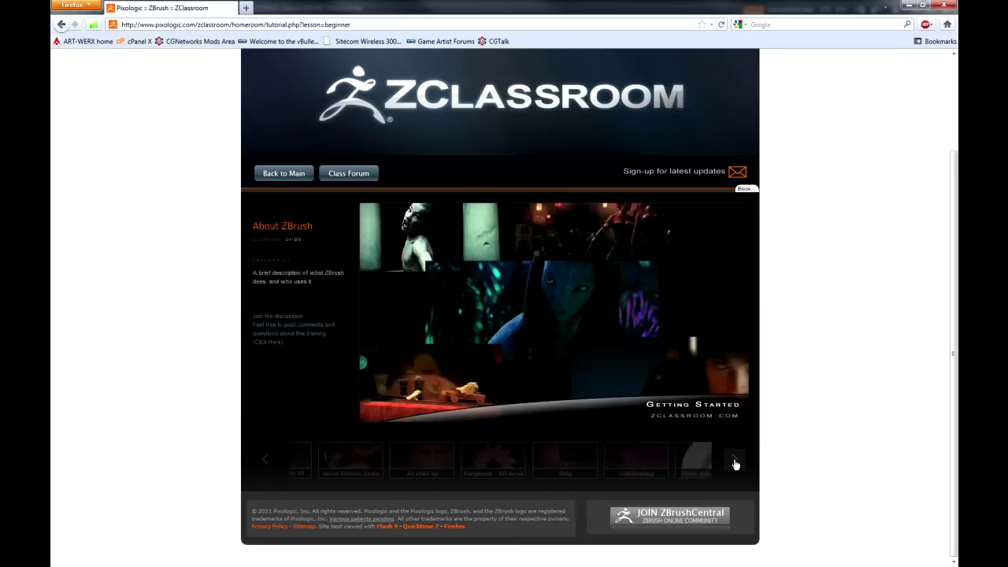
pyautogui.scroll(3, 241, 155)
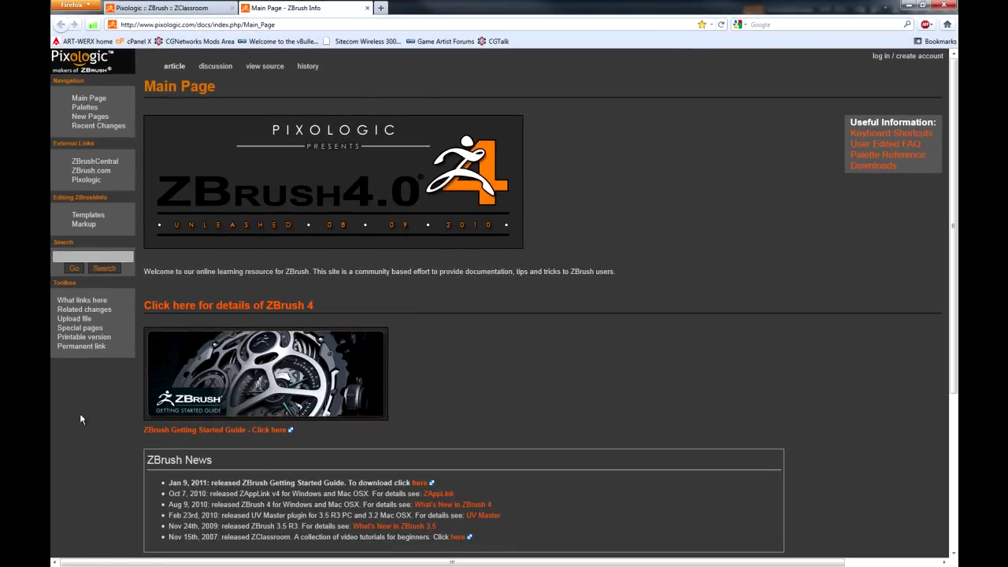
# Search the ZBrush Info site for "zspheres" and open the "ZSpheres: Basic Controls" article.
pyautogui.click(72, 256)
pyautogui.write('zspheres')
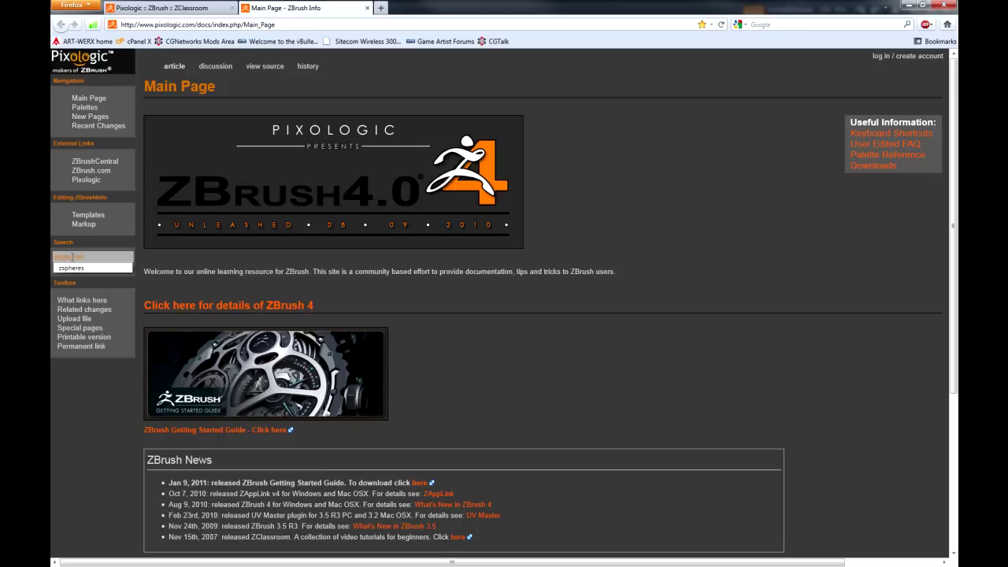
pyautogui.press('Return')
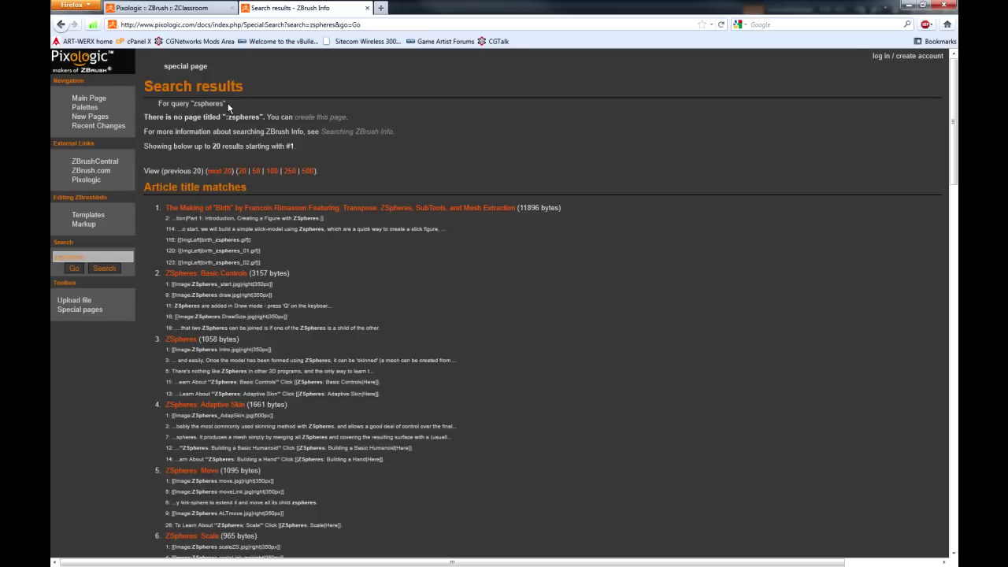
pyautogui.click(191, 275)
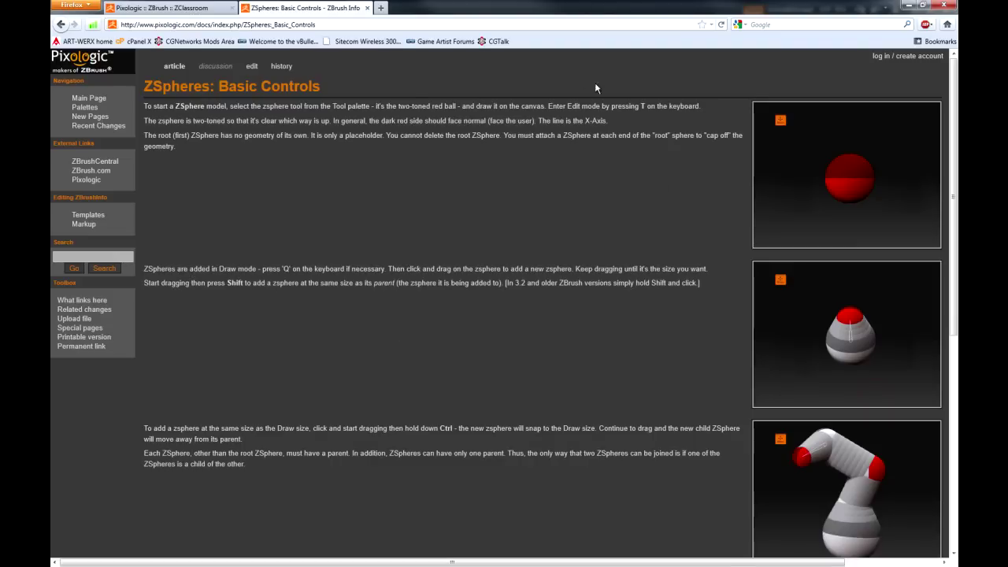
# Read through the "ZSpheres: Basic Controls" article down to its related ZSphere links, and close the article.
pyautogui.scroll(-5, 801, 264)
pyautogui.scroll(3, 801, 264)
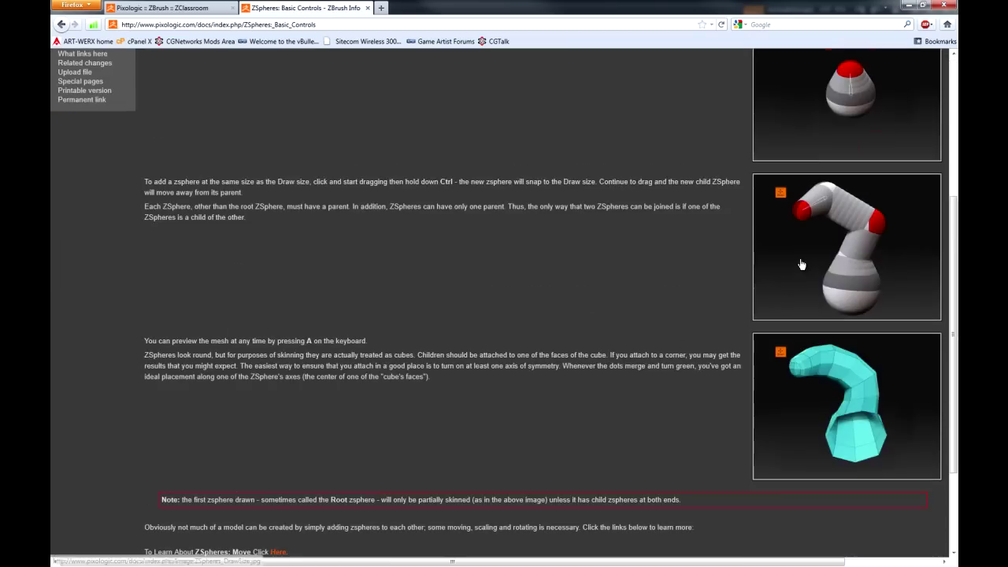
pyautogui.scroll(5, 366, 277)
pyautogui.scroll(-6, 366, 277)
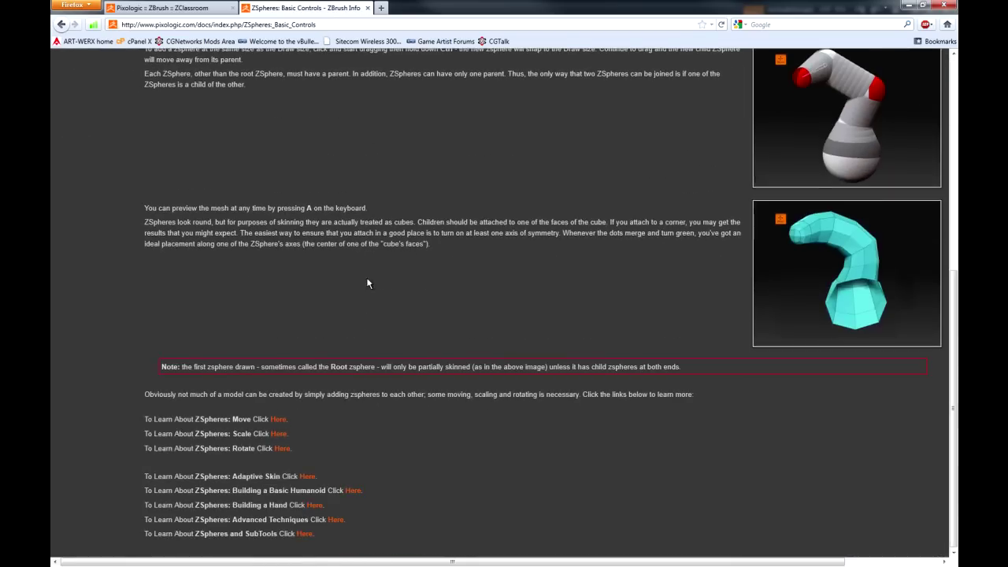
pyautogui.hotkey('ctrl', 'w')
# Review the Pixologic site's Community, Education and Support sections, and open the ZBrush Plugins page of the Download Center.
pyautogui.moveTo(315, 113)
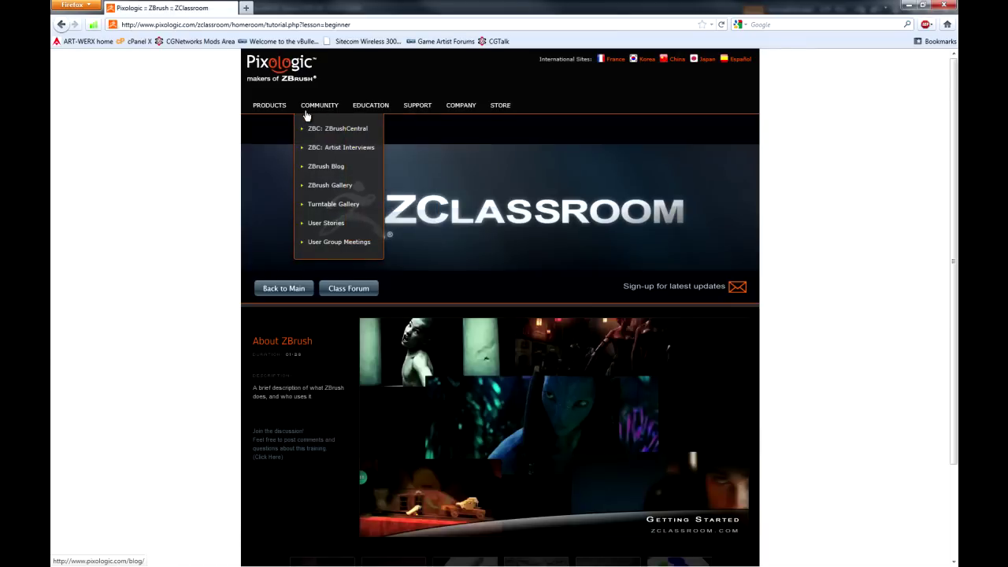
pyautogui.moveTo(356, 110)
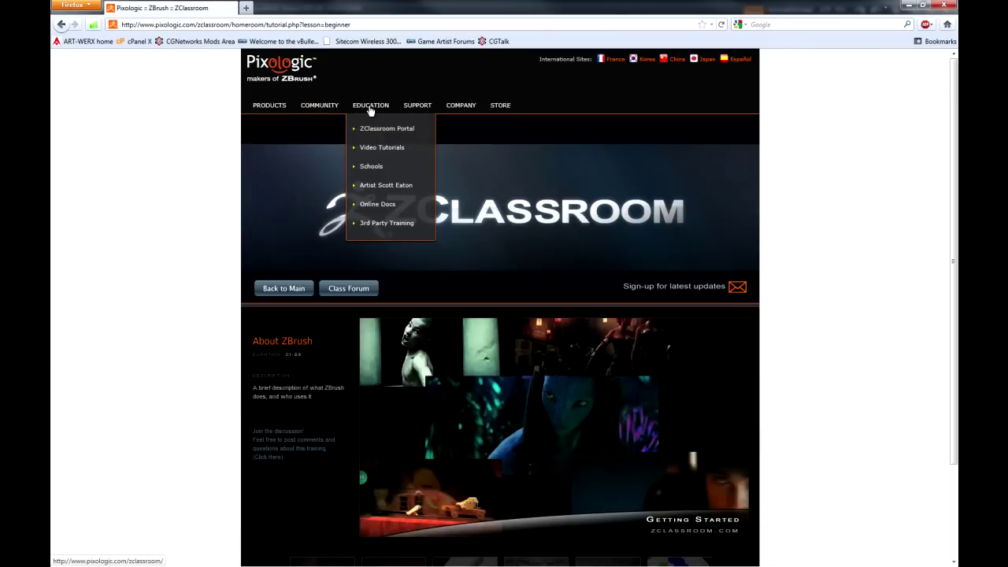
pyautogui.moveTo(411, 108)
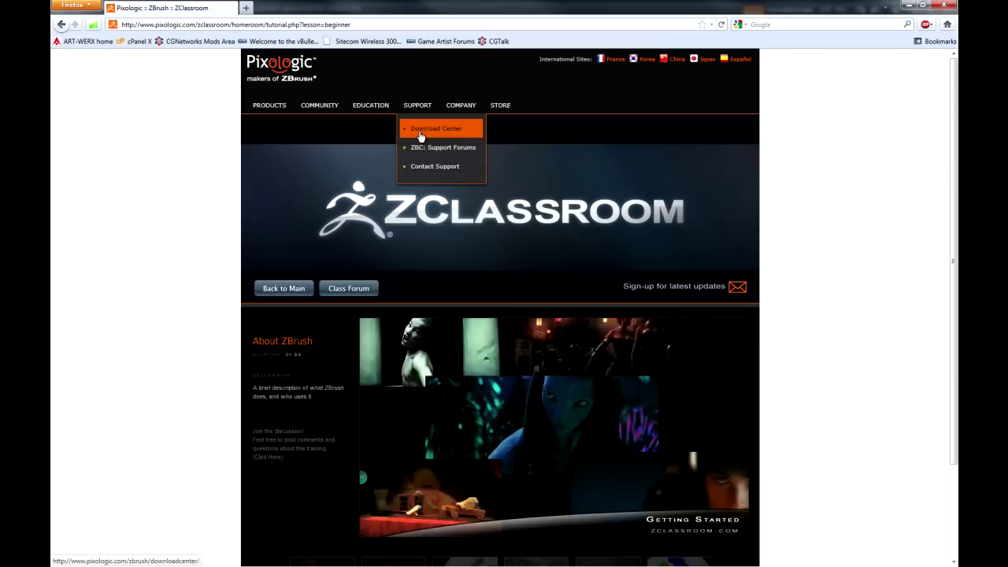
pyautogui.click(420, 135)
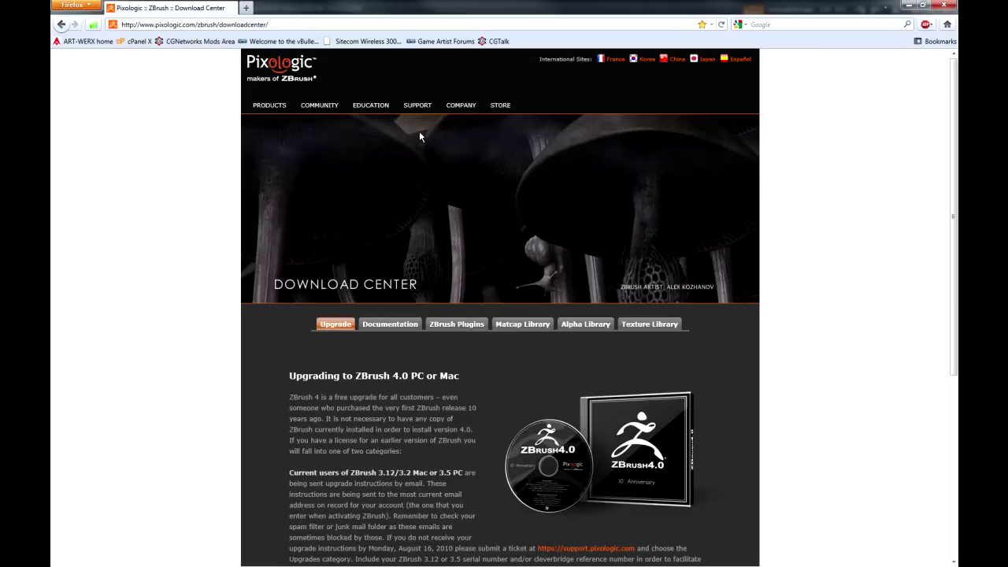
pyautogui.click(456, 330)
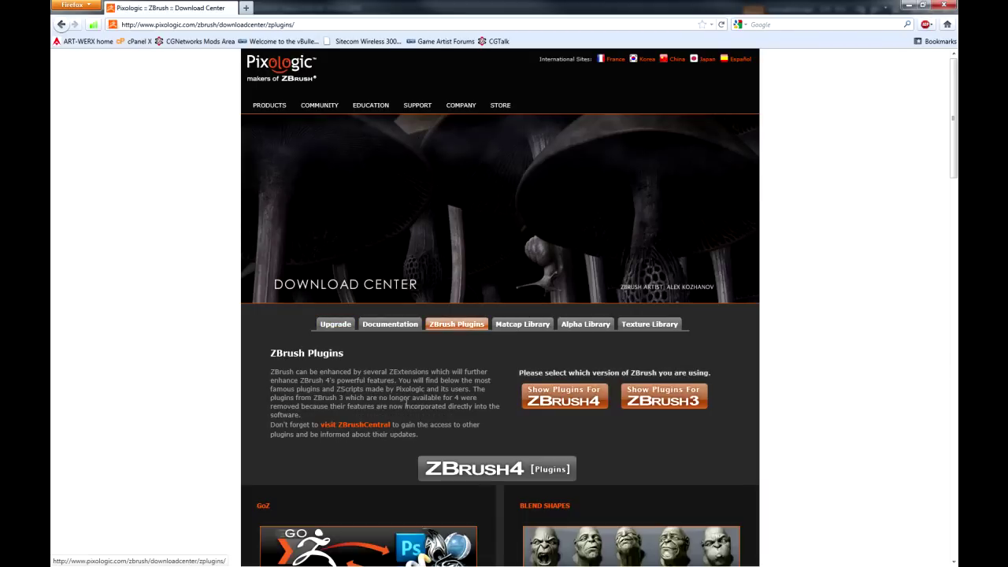
# Browse the ZBrush 4 plugins, including GoZ, UV Master, 3D Print Exporter and Decimation Master.
pyautogui.scroll(-5, 406, 400)
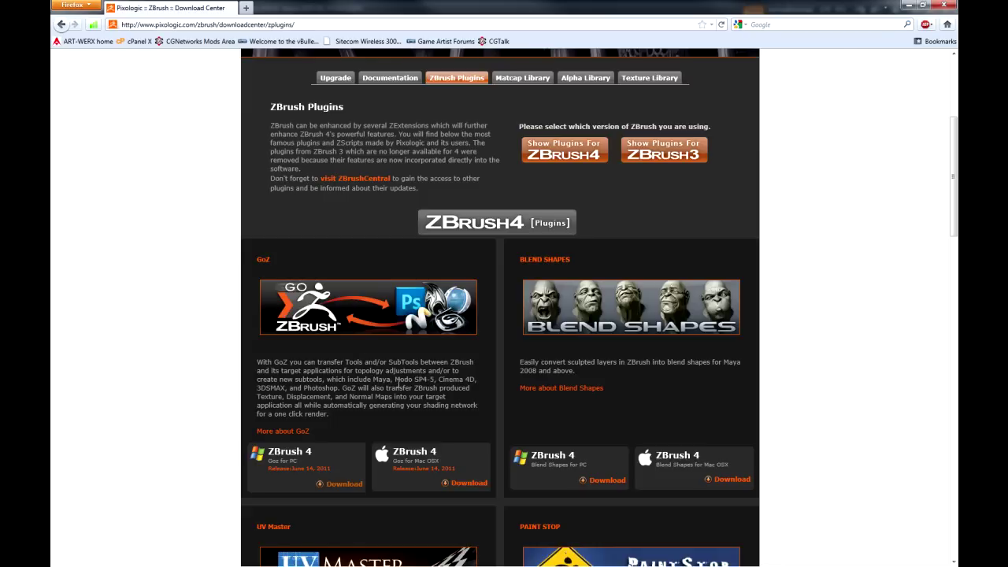
pyautogui.scroll(-2, 397, 383)
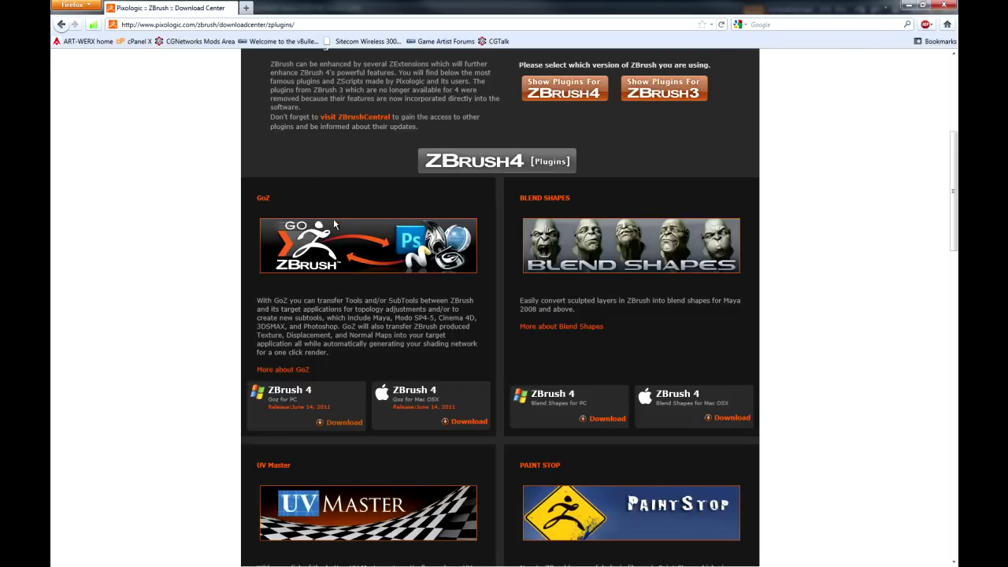
pyautogui.scroll(-5, 440, 302)
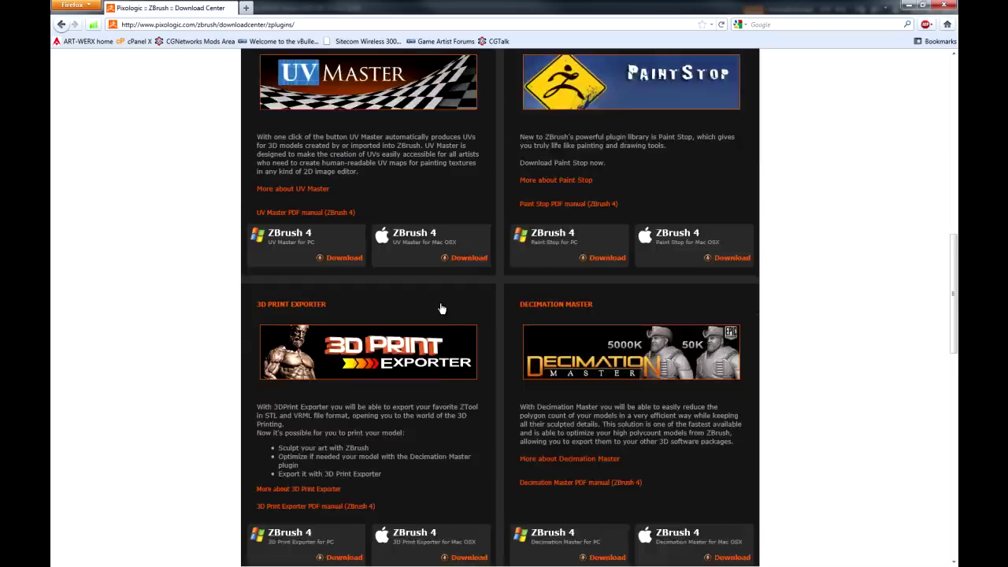
pyautogui.scroll(-1, 442, 307)
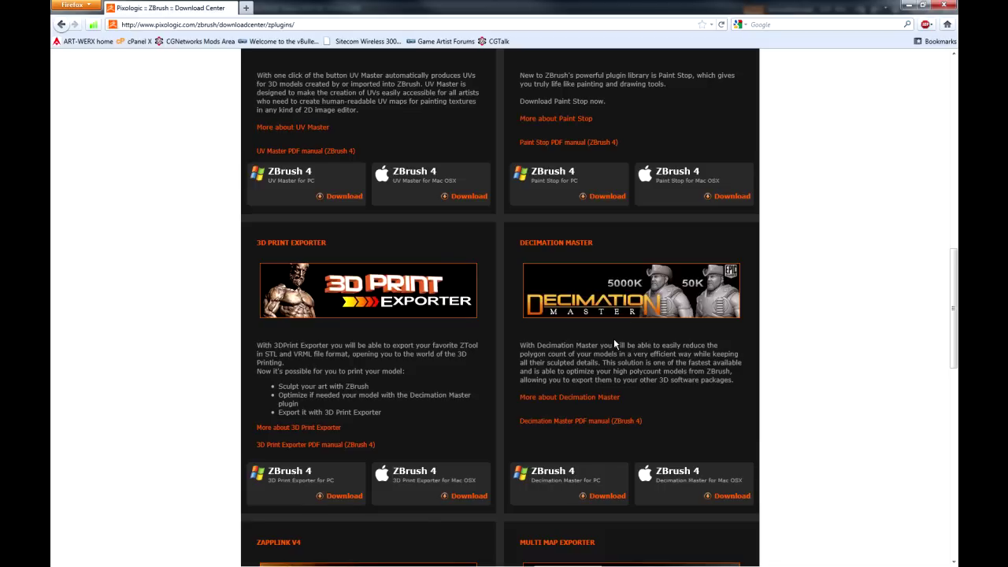
pyautogui.scroll(-3, 615, 344)
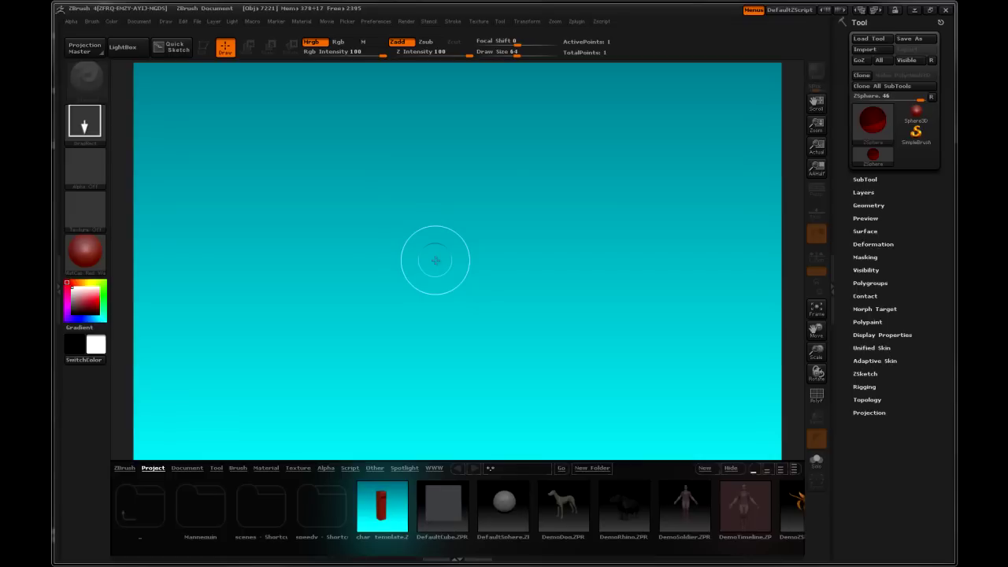
# In ZBrush, draw a root ZSphere near the middle of the canvas and enter Edit mode.
pyautogui.moveTo(435, 261); pyautogui.dragTo(435, 438)
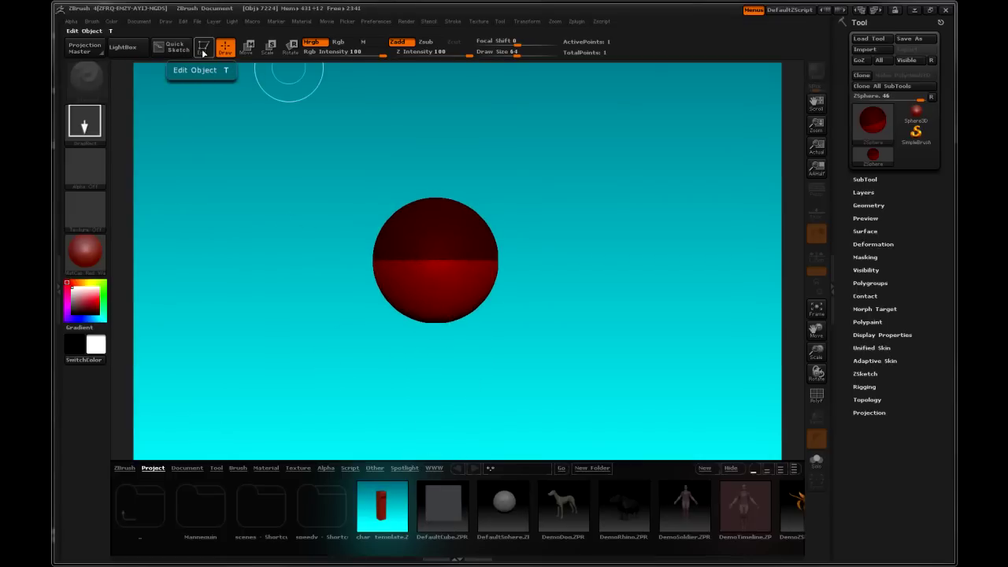
pyautogui.click(202, 49)
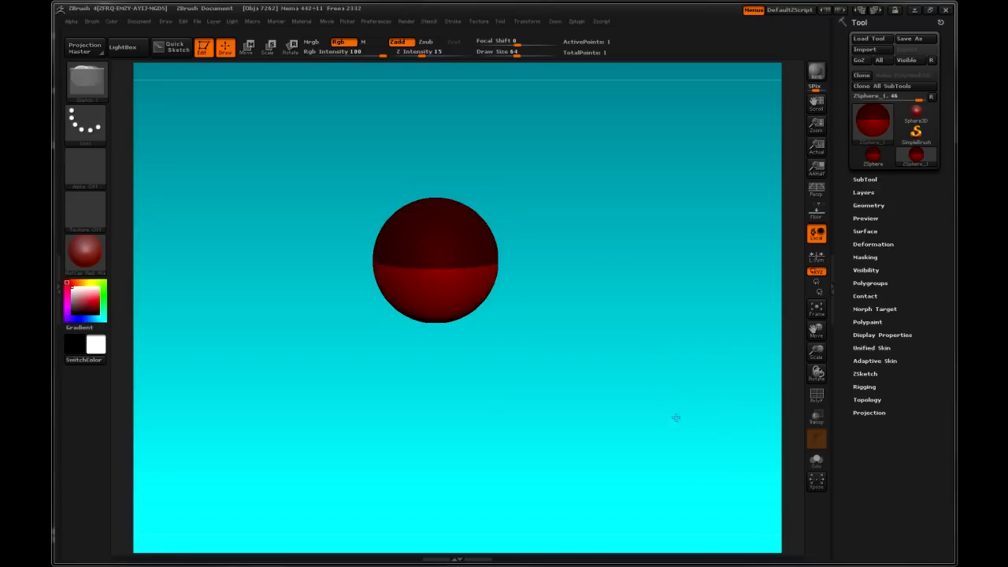
# Show the floor grid, turn on perspective, and restrict view rotation to the Y axis.
pyautogui.click(816, 209)
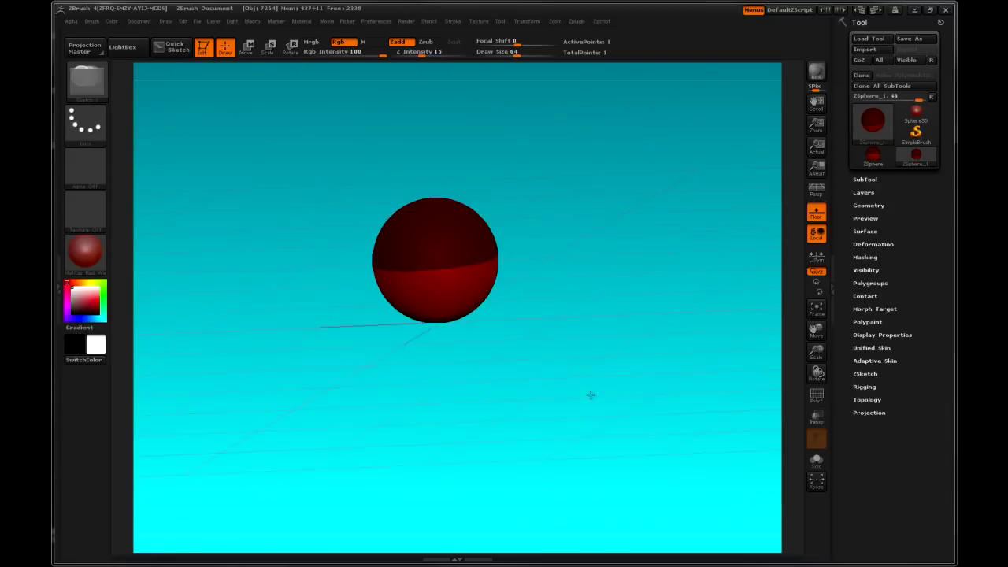
pyautogui.moveTo(590, 395)
pyautogui.mouseDown()
pyautogui.moveTo(612, 389)
pyautogui.moveTo(594, 396)
pyautogui.moveTo(606, 403)
pyautogui.moveTo(596, 400)
pyautogui.mouseUp()
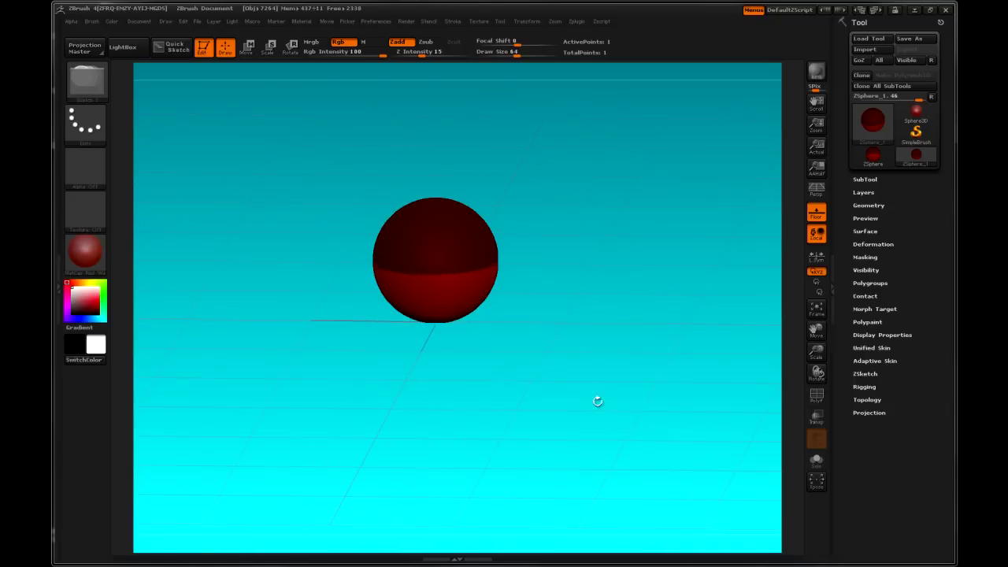
pyautogui.click(817, 189)
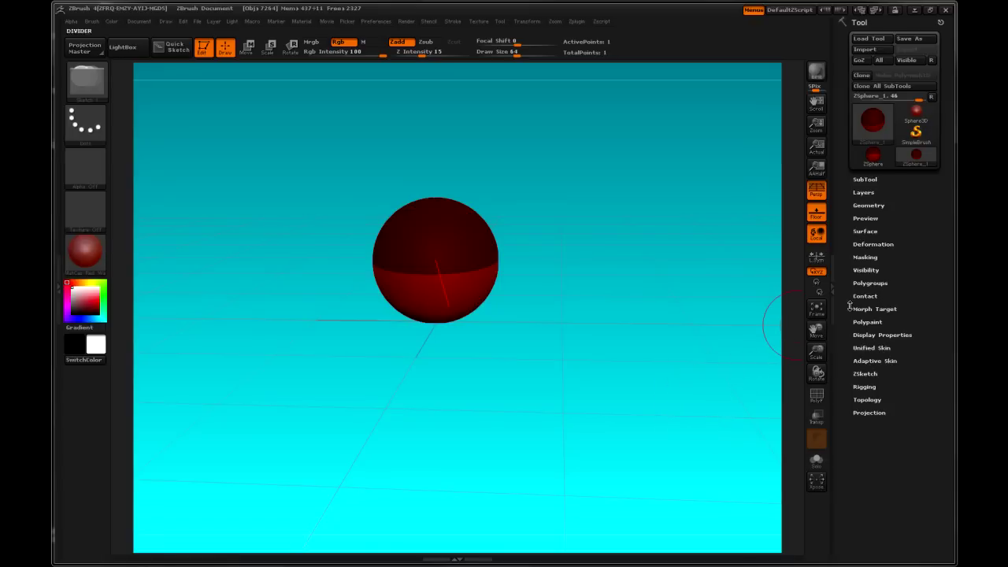
pyautogui.click(817, 281)
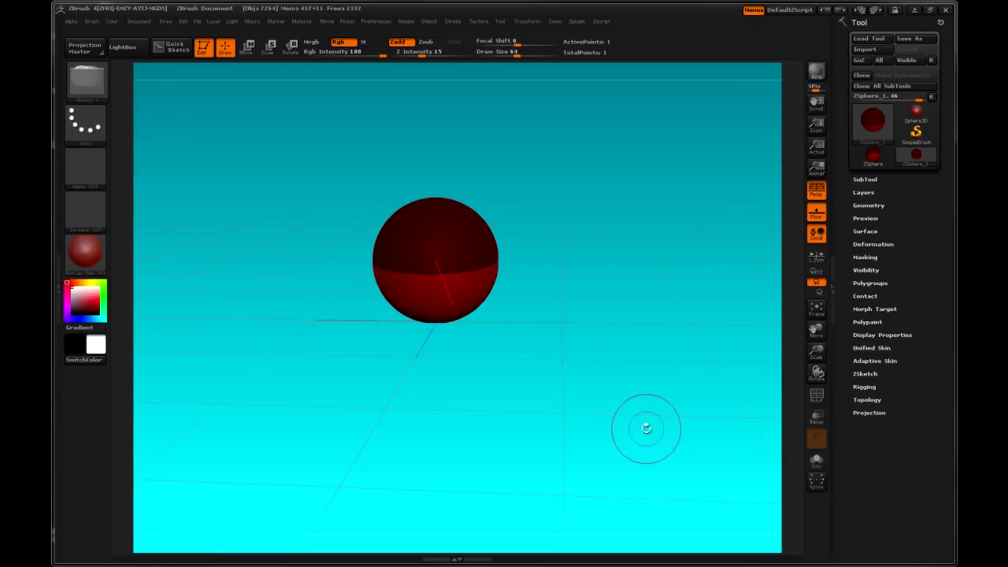
pyautogui.moveTo(646, 427)
pyautogui.mouseDown()
pyautogui.moveTo(609, 436)
pyautogui.moveTo(630, 427)
pyautogui.mouseUp()
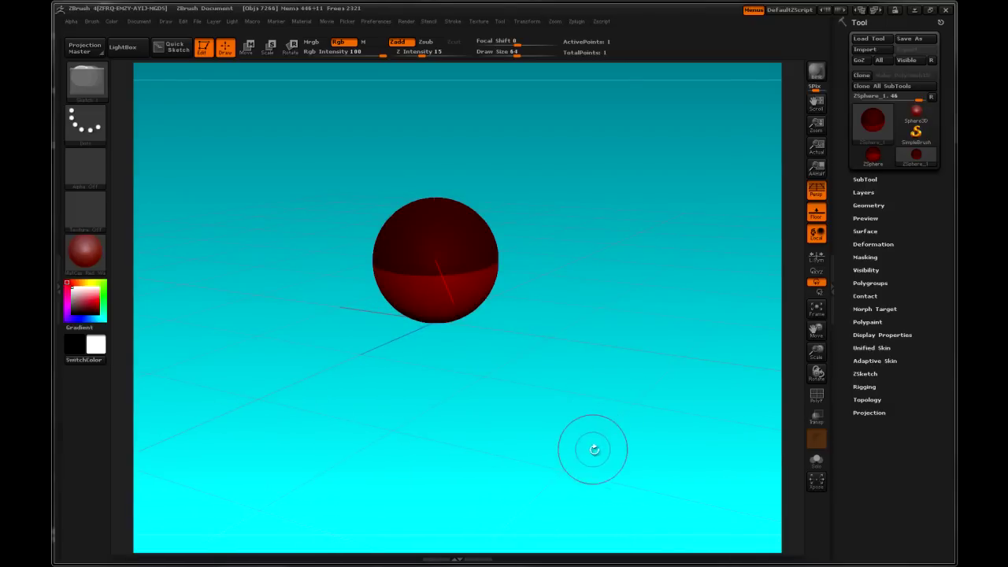
# Try adding a small child ZSphere on the front of the root sphere, and undo it.
pyautogui.moveTo(548, 434)
pyautogui.mouseDown()
pyautogui.moveTo(648, 432)
pyautogui.moveTo(546, 461)
pyautogui.moveTo(567, 452)
pyautogui.moveTo(547, 440)
pyautogui.moveTo(549, 452)
pyautogui.moveTo(542, 438)
pyautogui.mouseUp()
pyautogui.moveTo(450, 279)
pyautogui.mouseDown()
pyautogui.moveTo(504, 277)
pyautogui.moveTo(450, 282)
pyautogui.mouseUp()
pyautogui.hotkey('ctrl', 'z')
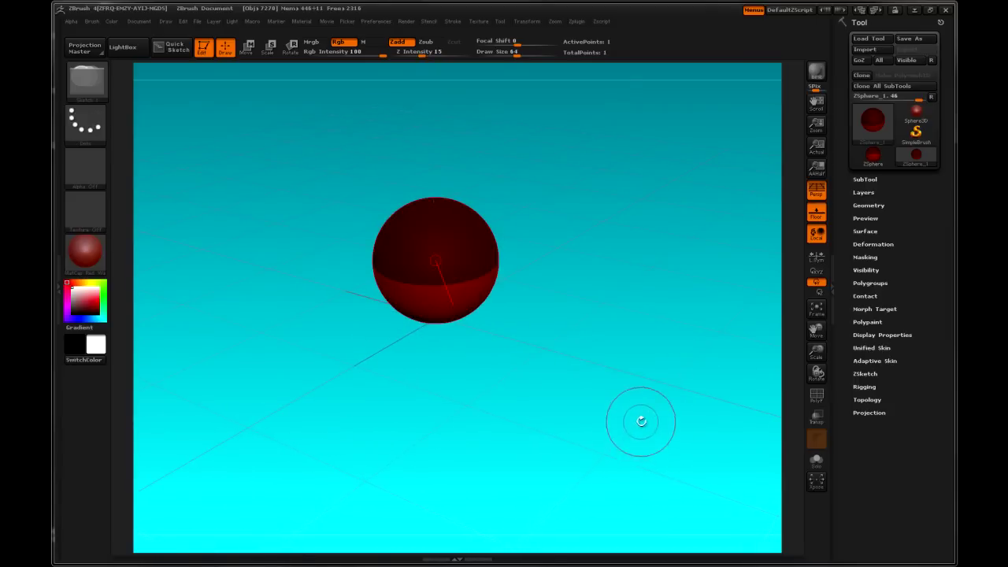
# Practise orbiting, panning and zooming around the ZSphere, ending with an enlarged view of it.
pyautogui.moveTo(643, 418)
pyautogui.mouseDown()
pyautogui.moveTo(580, 418)
pyautogui.moveTo(660, 413)
pyautogui.moveTo(654, 394)
pyautogui.moveTo(659, 425)
pyautogui.moveTo(603, 423)
pyautogui.moveTo(666, 393)
pyautogui.moveTo(682, 373)
pyautogui.moveTo(627, 416)
pyautogui.moveTo(580, 477)
pyautogui.moveTo(655, 407)
pyautogui.mouseUp()
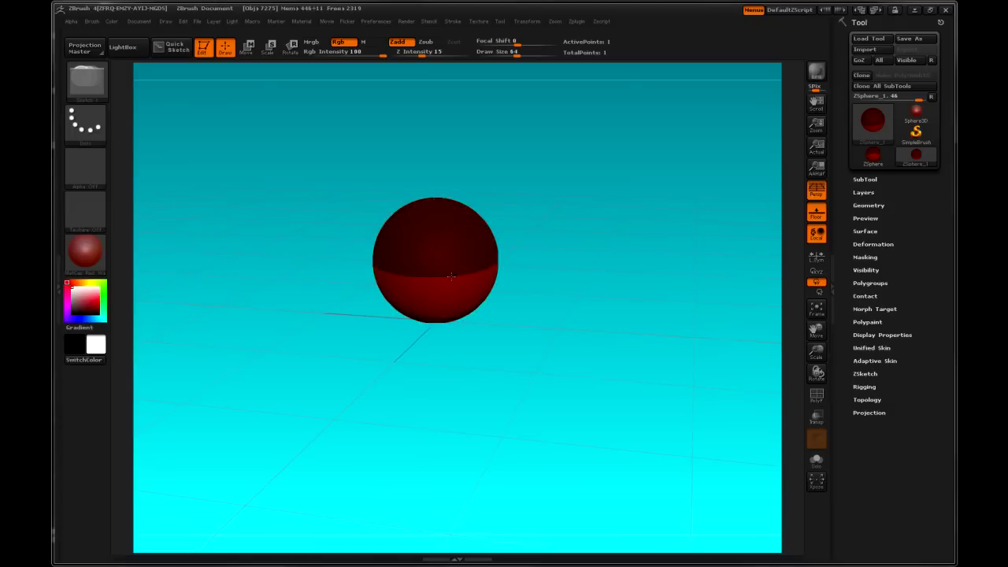
pyautogui.moveTo(451, 277)
pyautogui.mouseDown(button='right')
pyautogui.moveTo(418, 287)
pyautogui.moveTo(423, 280)
pyautogui.moveTo(441, 283)
pyautogui.moveTo(420, 299)
pyautogui.mouseUp(button='right')
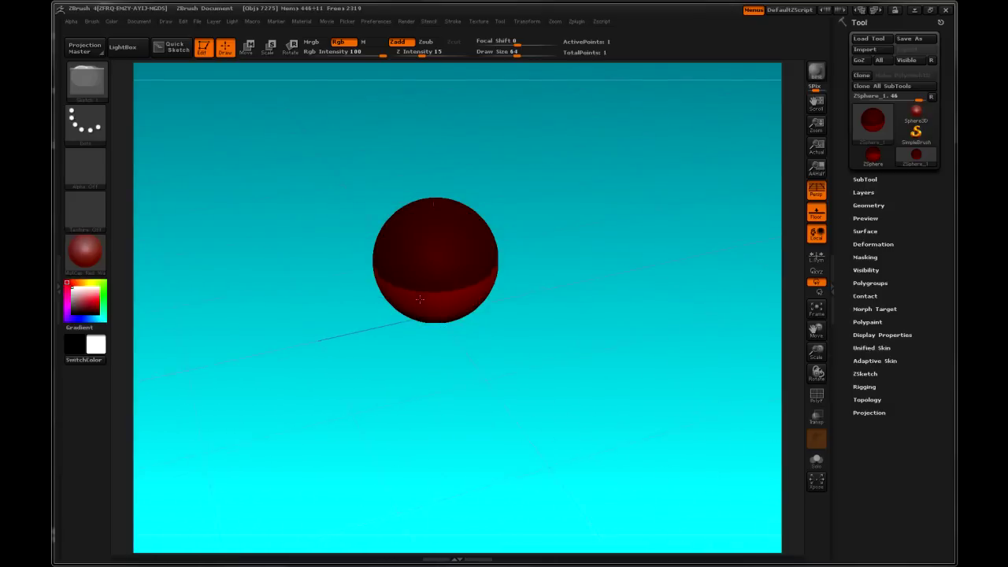
pyautogui.moveTo(420, 299)
pyautogui.mouseDown()
pyautogui.moveTo(443, 264)
pyautogui.moveTo(439, 280)
pyautogui.moveTo(435, 294)
pyautogui.moveTo(432, 257)
pyautogui.moveTo(432, 291)
pyautogui.moveTo(433, 276)
pyautogui.mouseUp()
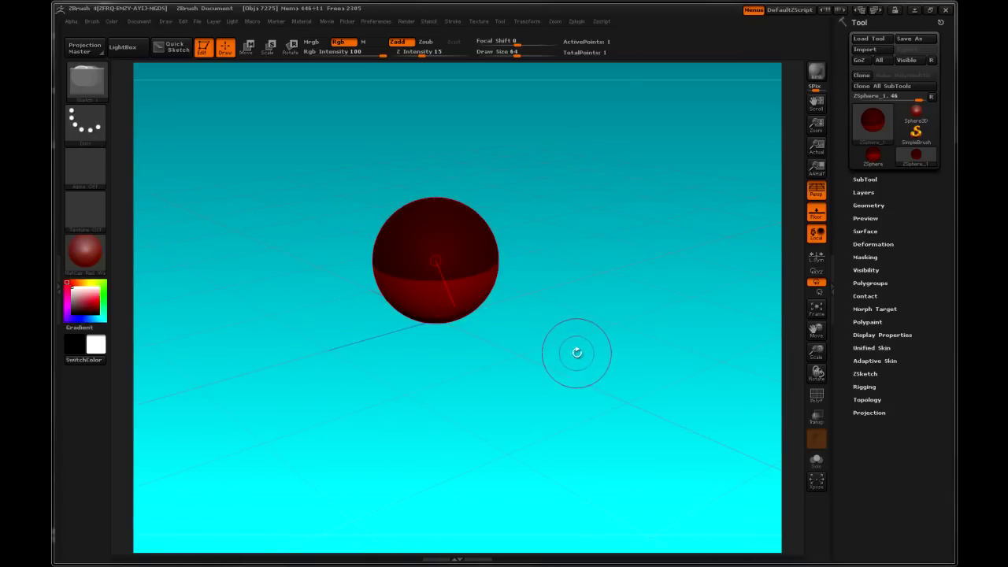
pyautogui.keyDown('alt'); pyautogui.moveTo(578, 351); pyautogui.dragTo(600, 379); pyautogui.keyUp('alt')
pyautogui.keyDown('ctrl'); pyautogui.moveTo(606, 387); pyautogui.dragTo(555, 320, button='right'); pyautogui.keyUp('ctrl')
pyautogui.moveTo(555, 319)
pyautogui.keyDown('alt'); pyautogui.mouseDown()
pyautogui.moveTo(673, 470)
pyautogui.moveTo(596, 303)
pyautogui.moveTo(651, 499)
pyautogui.moveTo(565, 286)
pyautogui.moveTo(567, 351)
pyautogui.moveTo(611, 442)
pyautogui.moveTo(589, 360)
pyautogui.moveTo(612, 407)
pyautogui.moveTo(598, 368)
pyautogui.moveTo(640, 421)
pyautogui.mouseUp(); pyautogui.keyUp('alt')
pyautogui.press('shift')
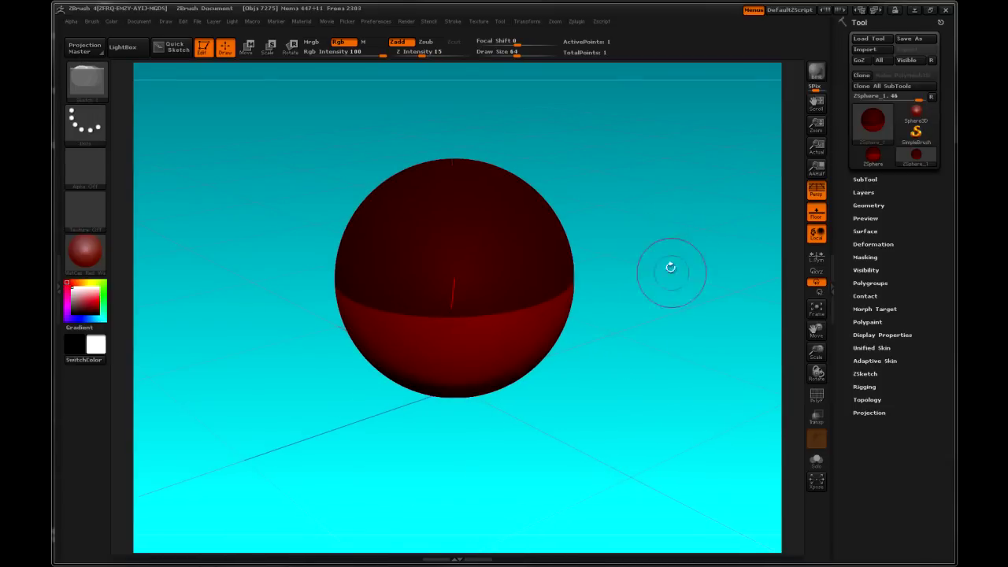
pyautogui.moveTo(659, 360)
pyautogui.mouseDown()
pyautogui.moveTo(666, 389)
pyautogui.moveTo(690, 367)
pyautogui.mouseUp()
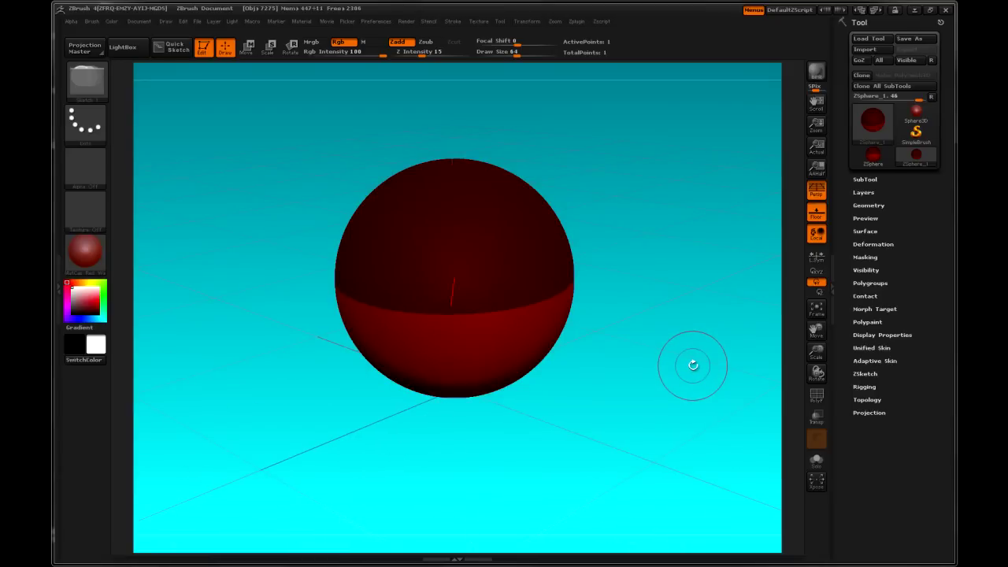
# Toggle the ZSphere's adaptive skin preview, and open the Save Project dialog and dismiss it without saving.
pyautogui.press('a')
pyautogui.hotkey('ctrl', 's')
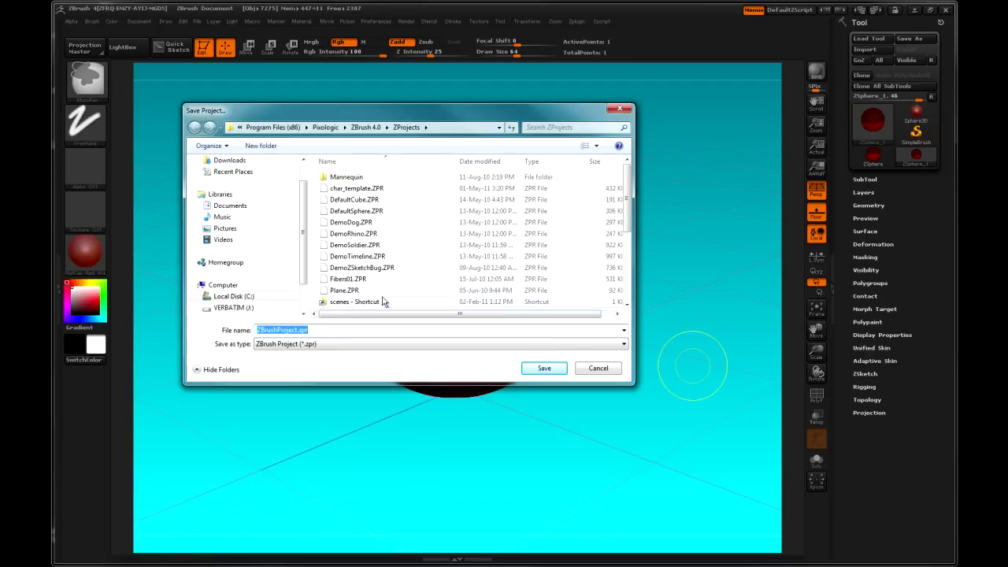
pyautogui.click(619, 110)
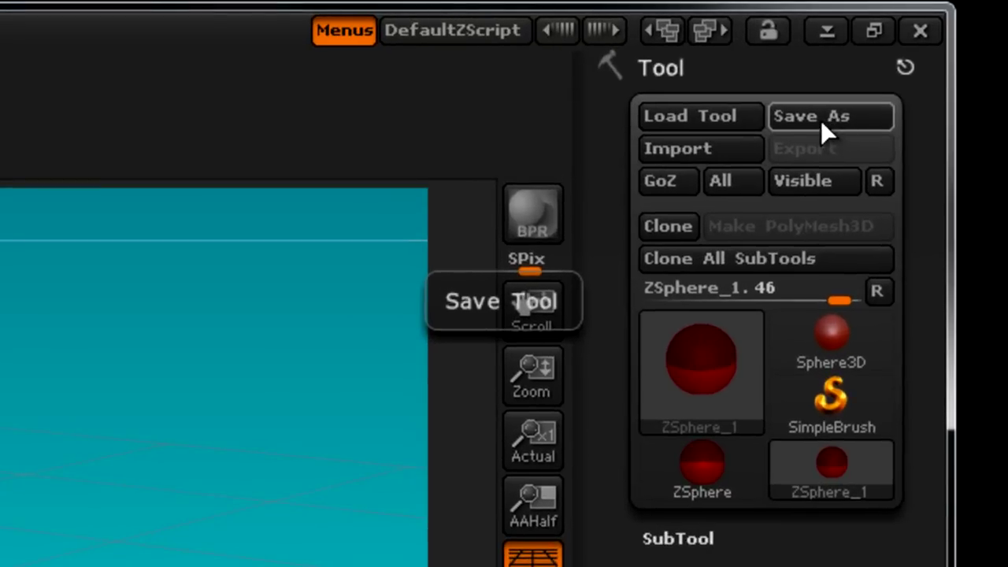
# Open the dialog for saving the ZSphere as a ZTool, and dismiss it without saving.
pyautogui.click(817, 118)
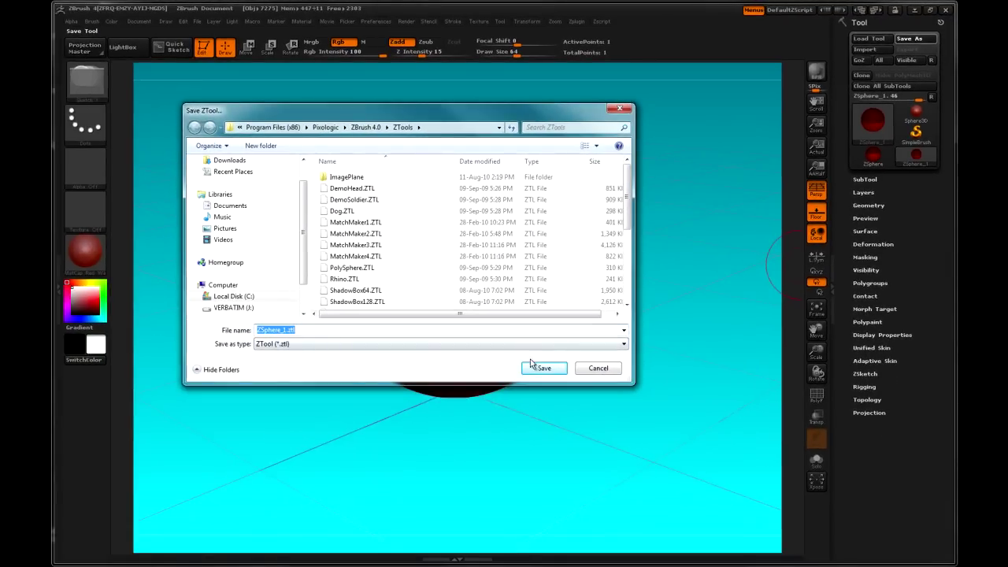
pyautogui.moveTo(532, 117); pyautogui.dragTo(592, 141)
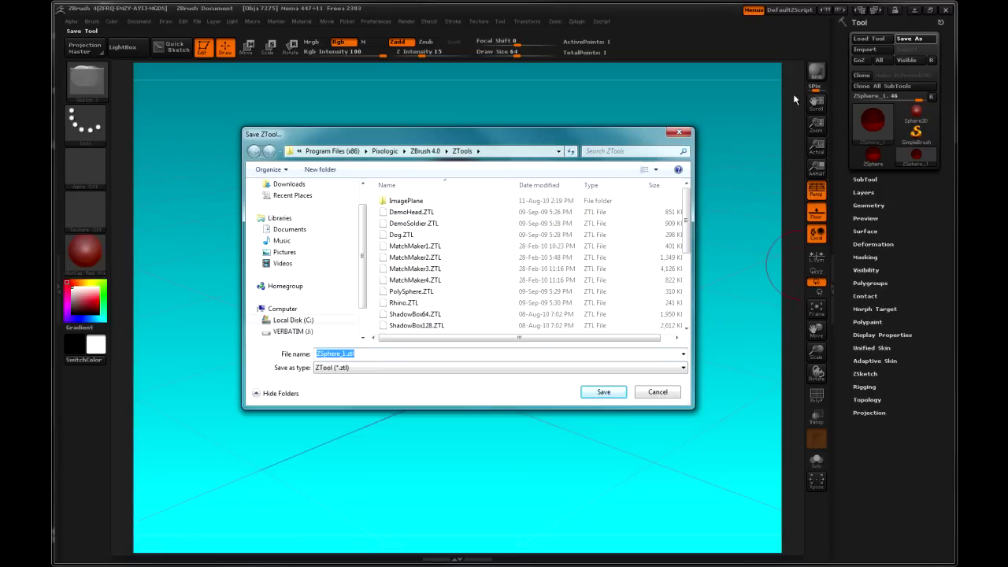
pyautogui.click(678, 133)
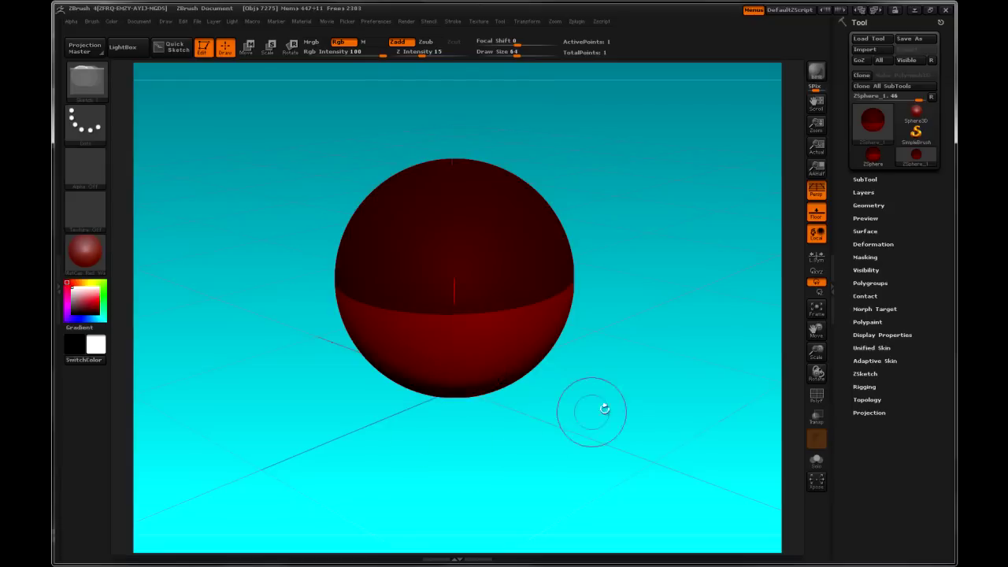
# Close ZBrush without saving the changes to the document.
pyautogui.moveTo(599, 436)
pyautogui.mouseDown()
pyautogui.moveTo(632, 387)
pyautogui.moveTo(587, 467)
pyautogui.moveTo(607, 439)
pyautogui.mouseUp()
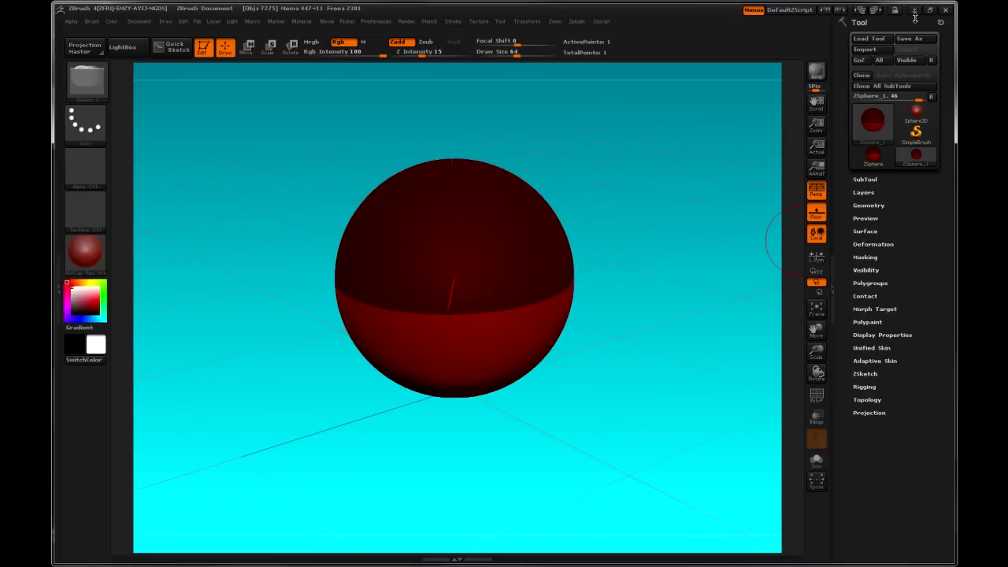
pyautogui.click(945, 10)
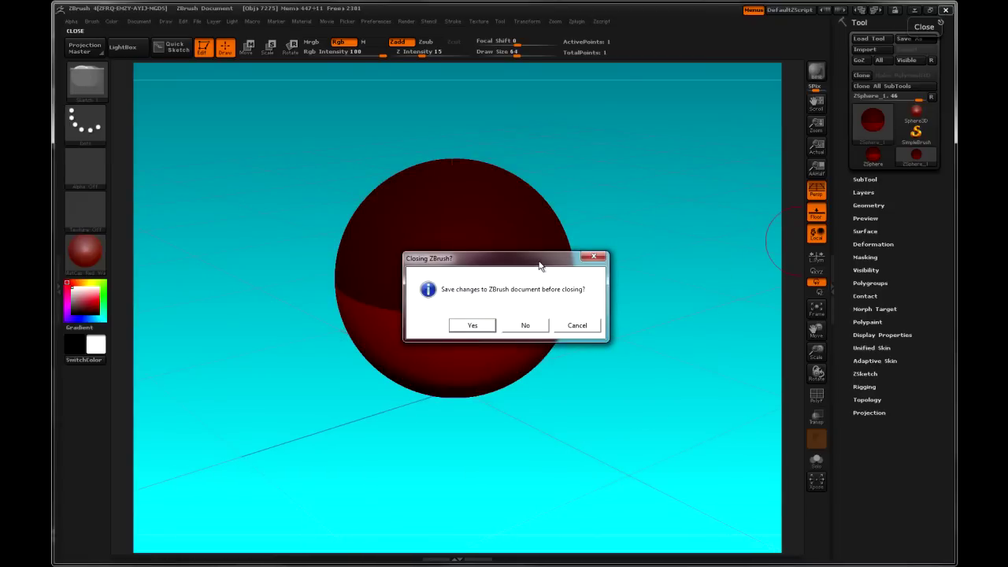
pyautogui.moveTo(539, 266); pyautogui.dragTo(489, 165)
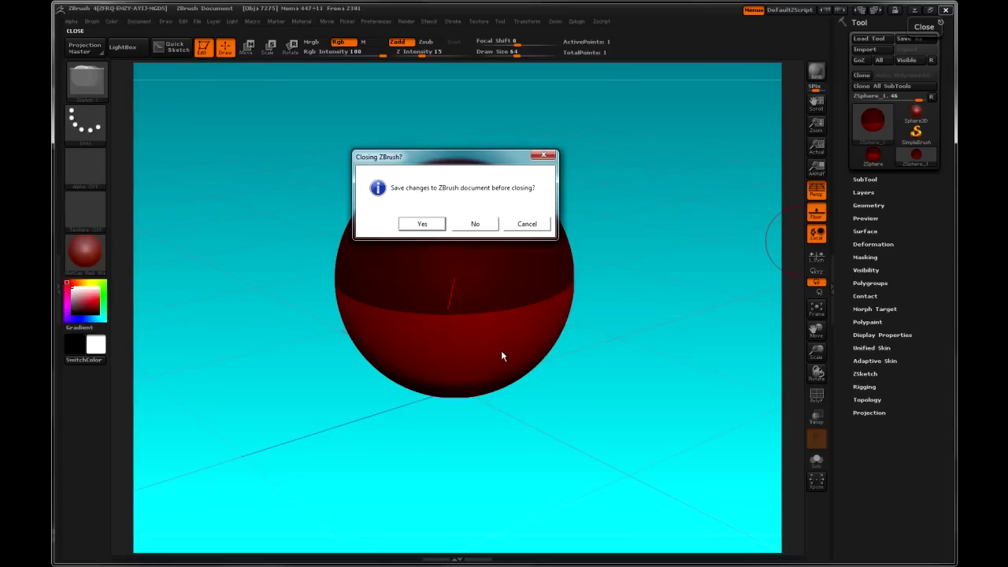
pyautogui.moveTo(477, 166); pyautogui.dragTo(489, 180)
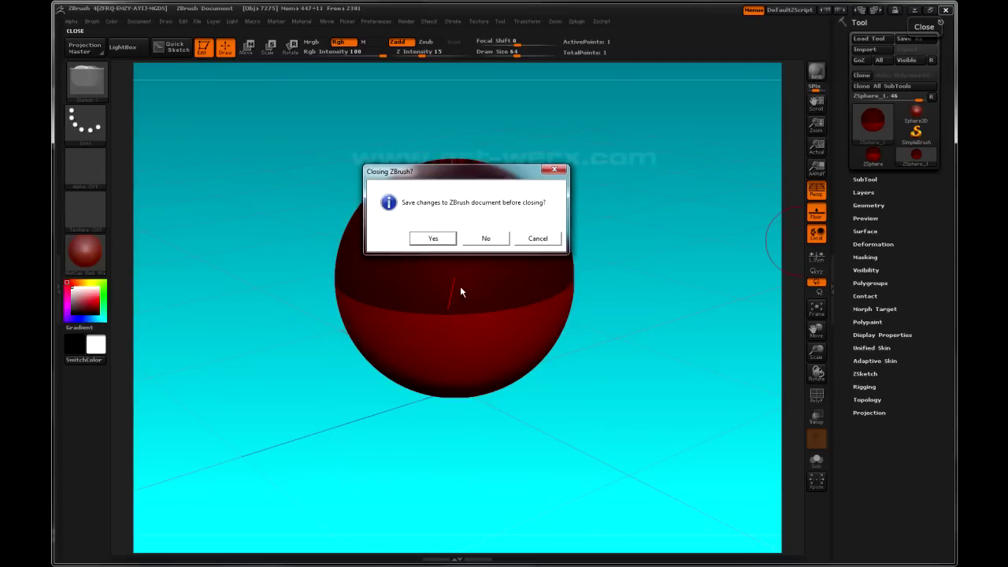
pyautogui.click(483, 241)
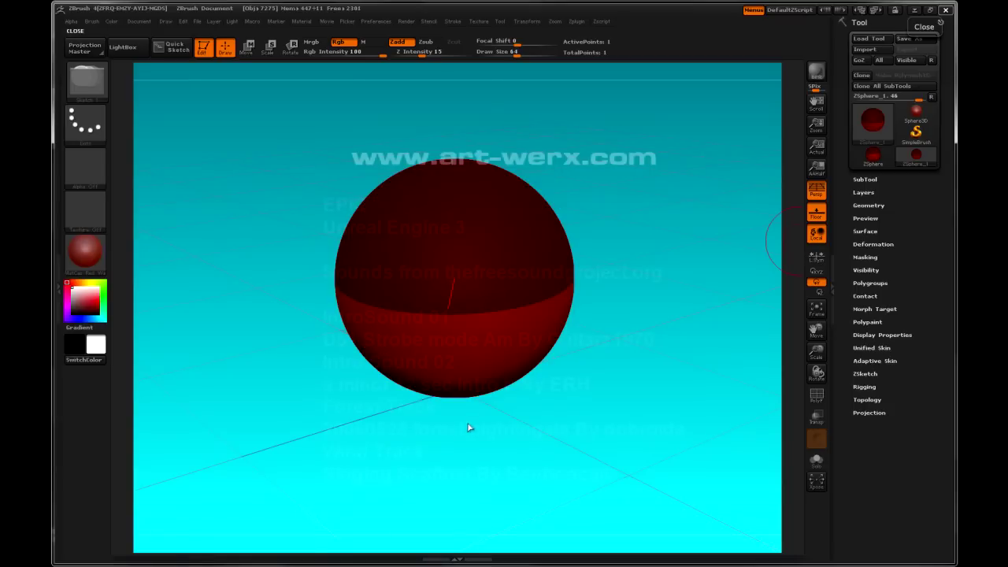